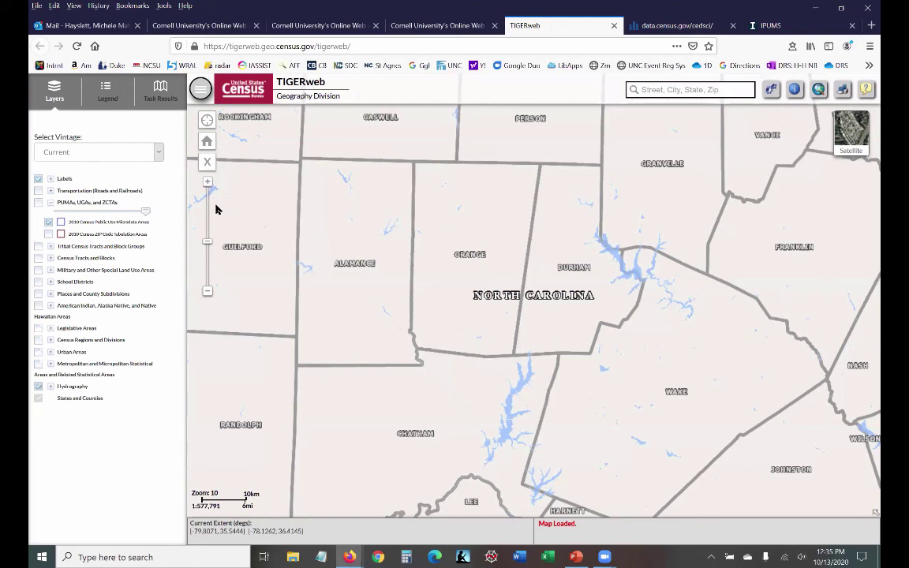
# Step: Raise the TIGERweb page zoom in Firefox from 100% to 120%
pyautogui.click(74, 5)
pyautogui.moveTo(90, 44)
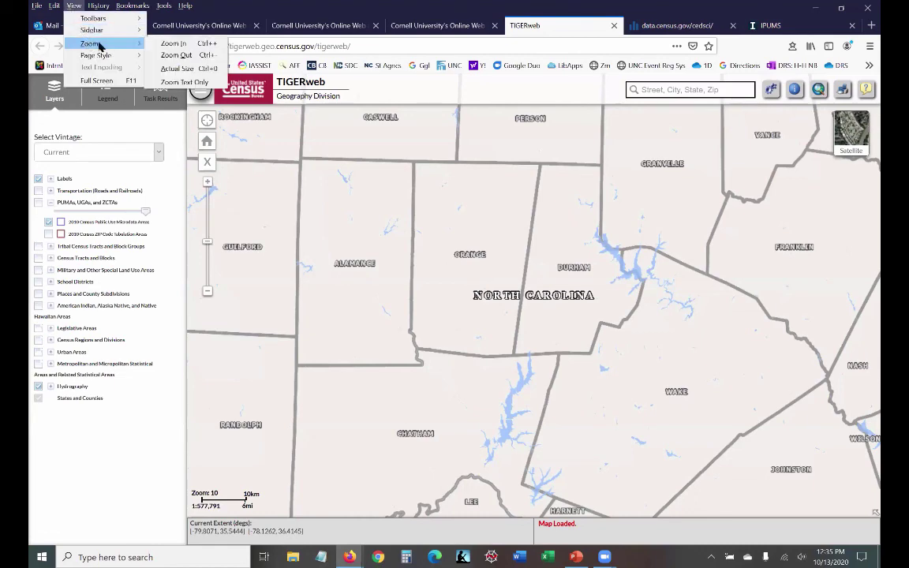
pyautogui.click(187, 44)
pyautogui.click(193, 46)
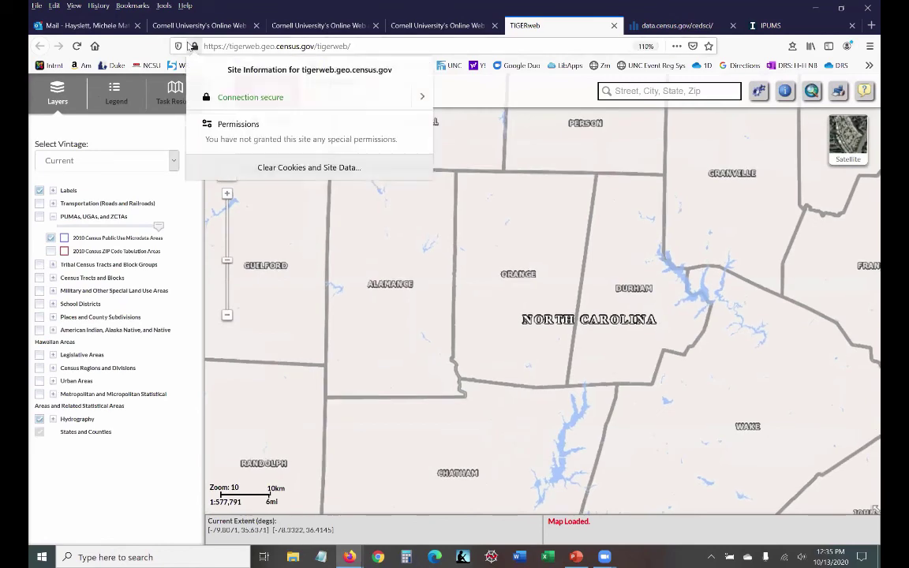
pyautogui.click(73, 6)
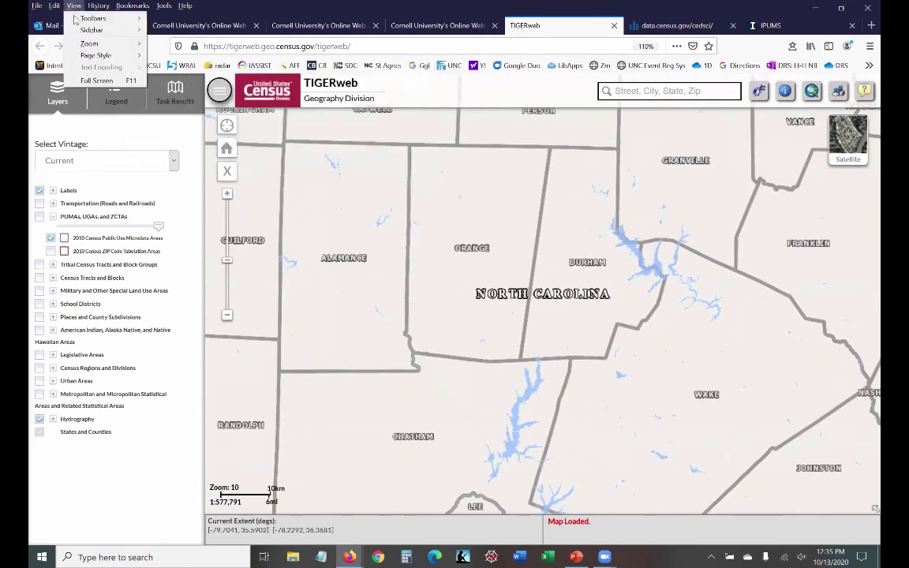
pyautogui.moveTo(90, 43)
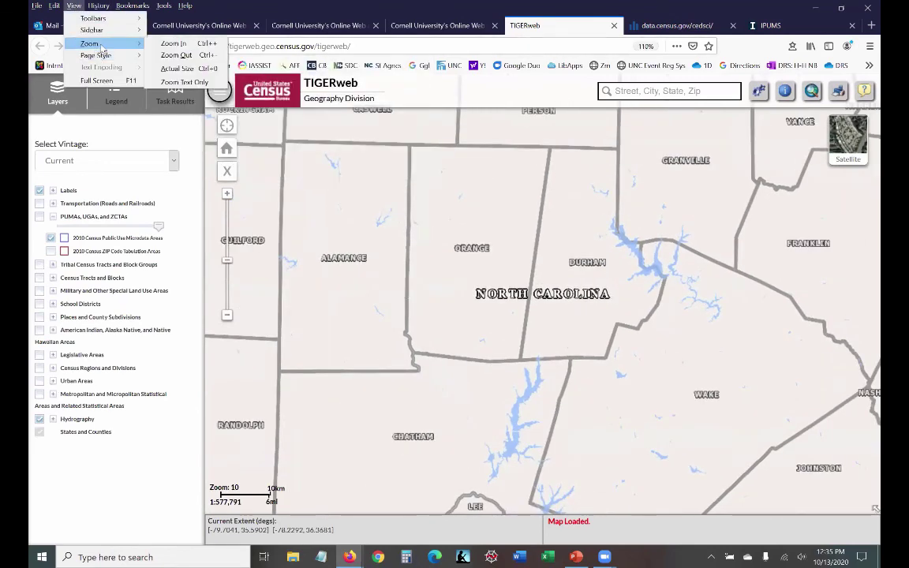
pyautogui.click(172, 43)
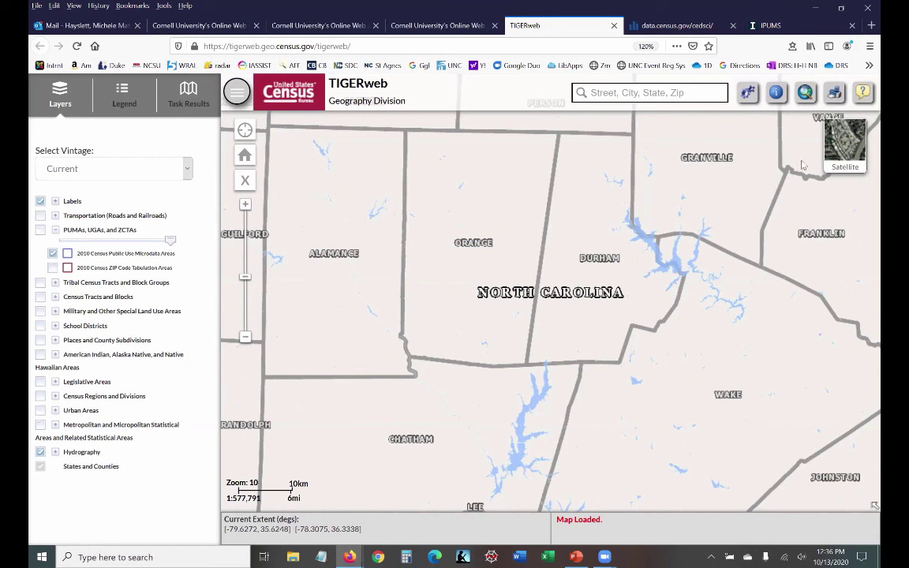
# Step: On data.census.gov, launch Explore Microdata from the Microdata section
pyautogui.click(677, 26)
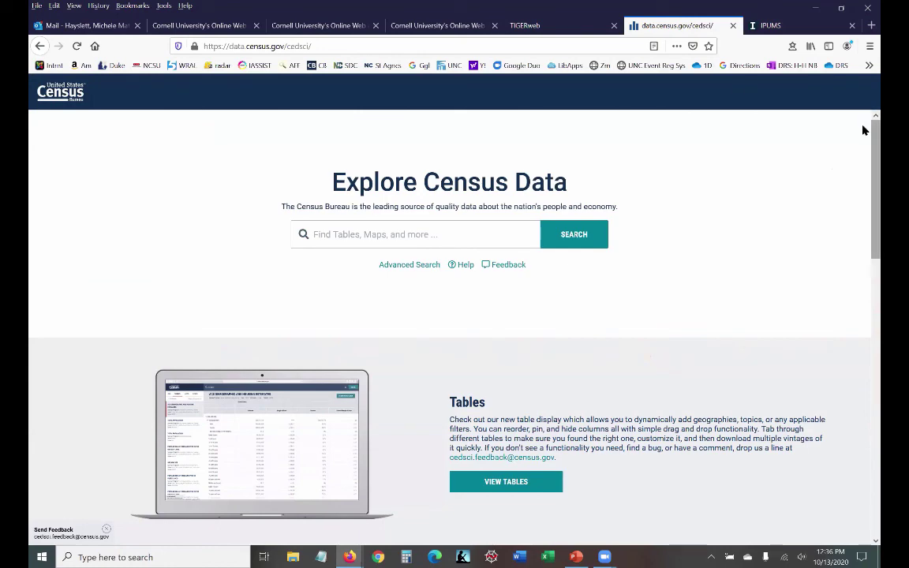
pyautogui.scroll(-3, 866, 158)
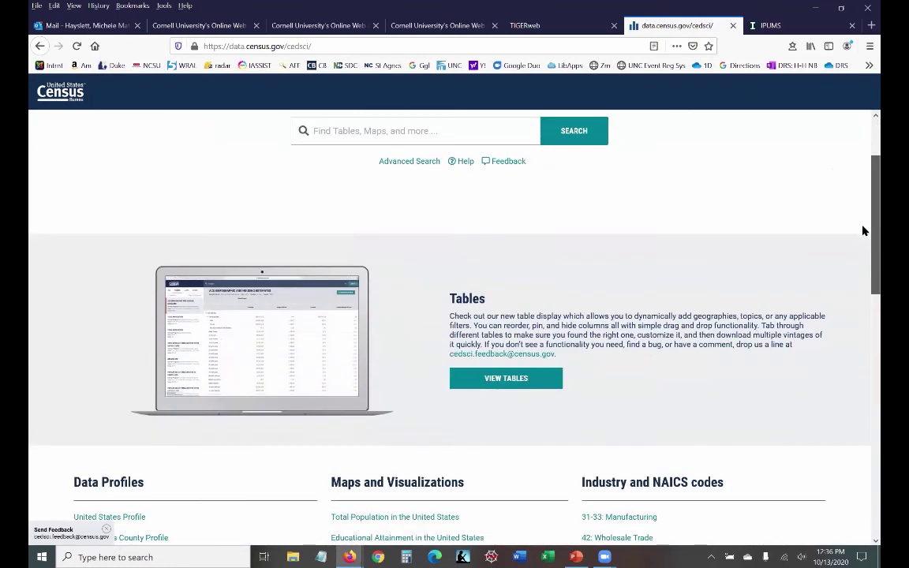
pyautogui.scroll(-8, 863, 231)
pyautogui.scroll(11, 863, 142)
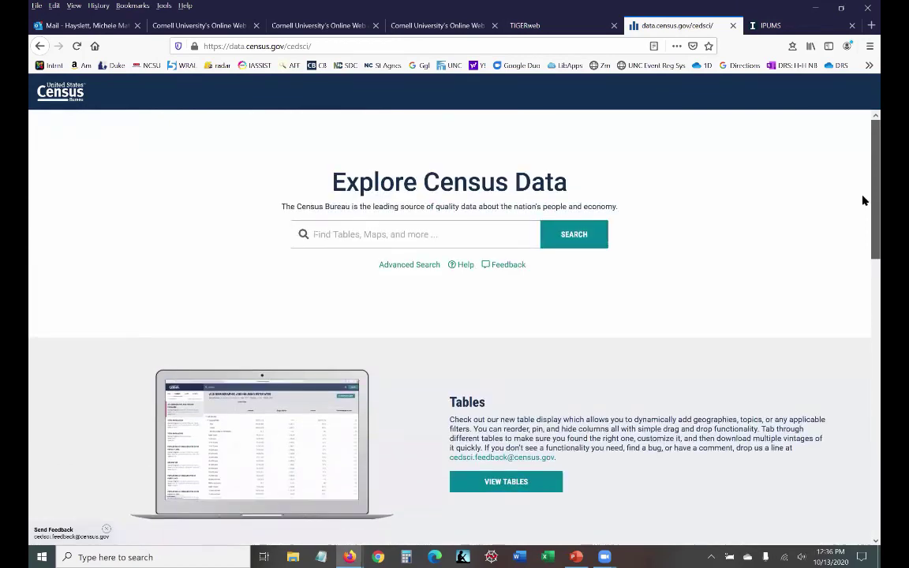
pyautogui.scroll(-12, 864, 201)
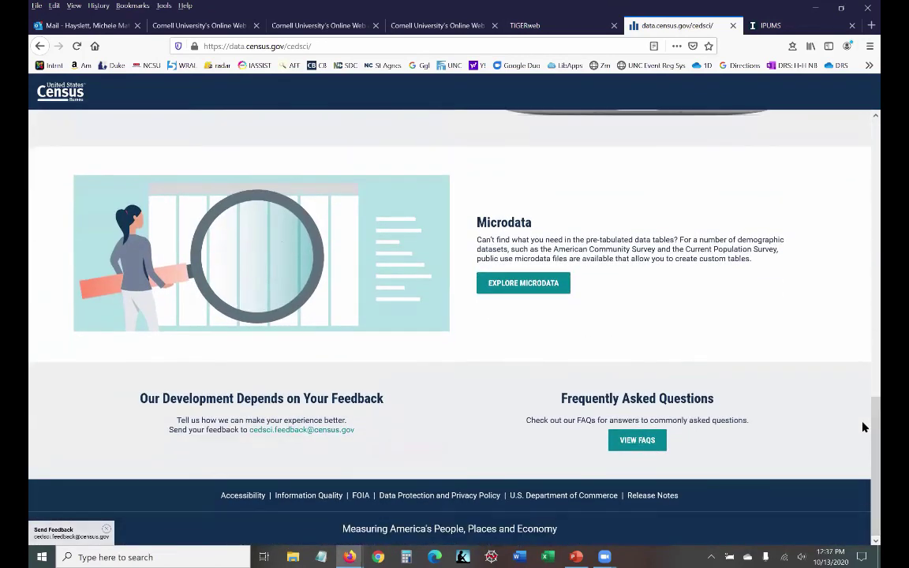
pyautogui.click(518, 286)
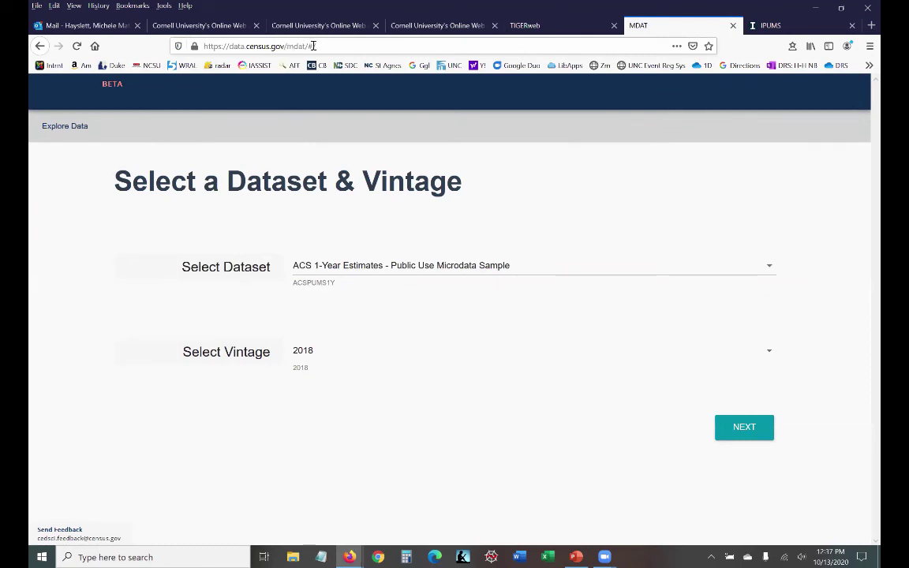
# Step: Inspect the mdat part of the page's web address
pyautogui.click(289, 47)
pyautogui.moveTo(288, 47); pyautogui.dragTo(306, 46)
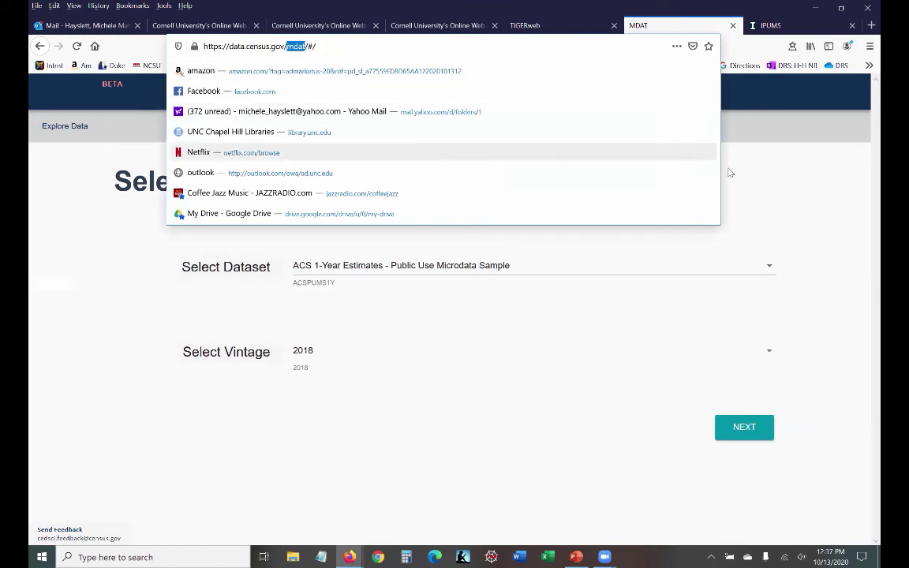
pyautogui.click(854, 197)
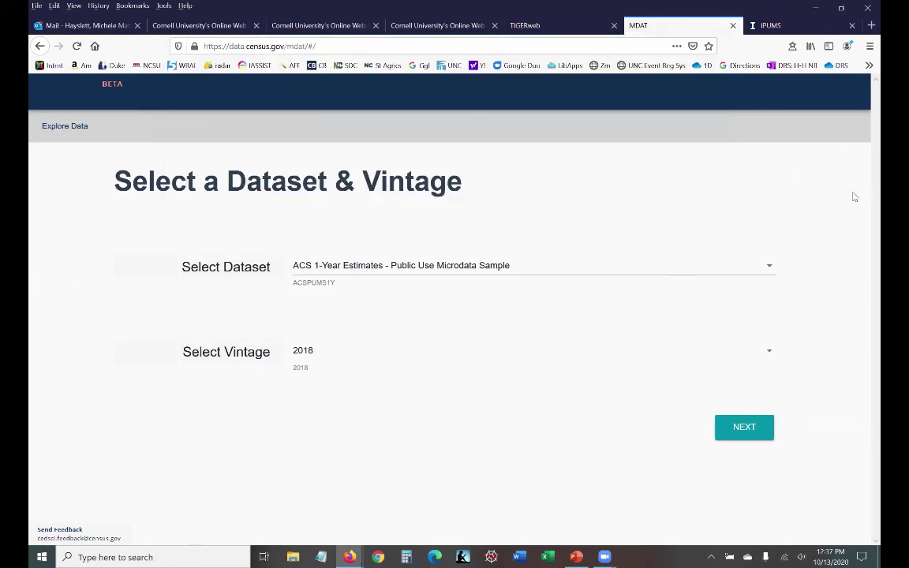
# Step: Choose the ACS 5-Year Estimates Public Use Microdata Sample, vintage 2018, and continue
pyautogui.click(682, 274)
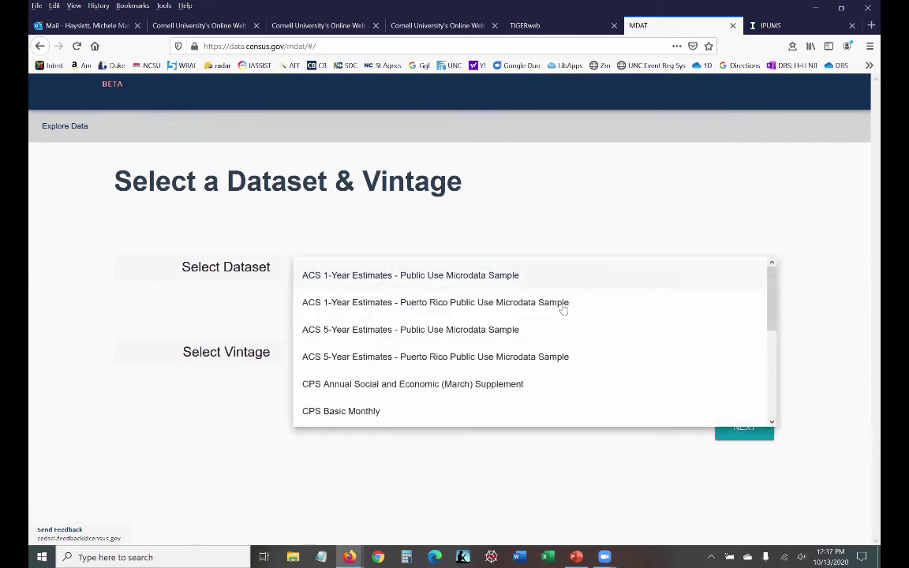
pyautogui.click(474, 336)
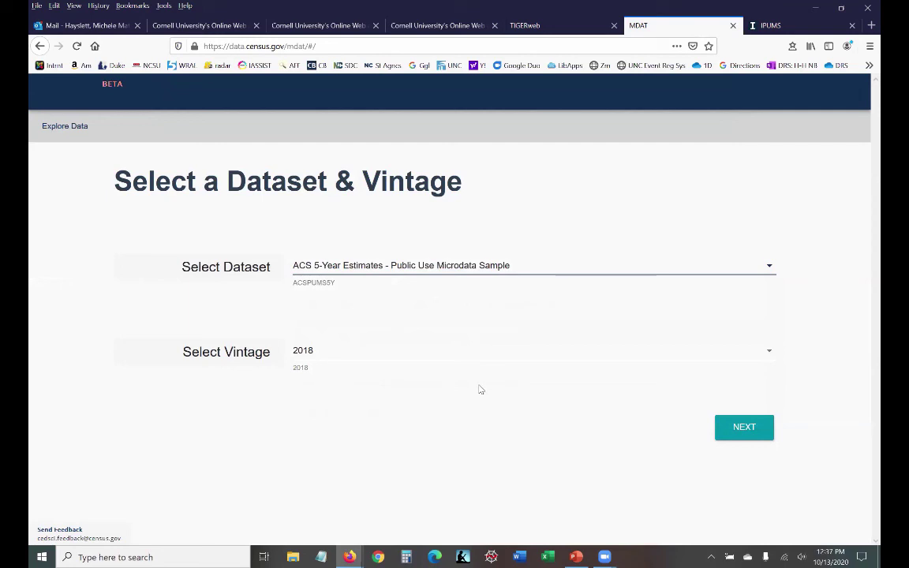
pyautogui.click(742, 430)
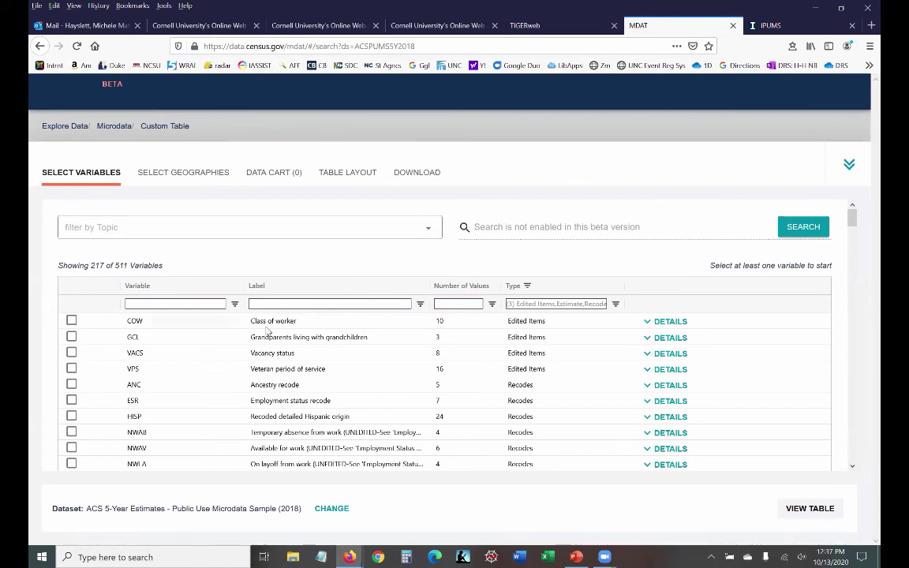
# Step: Check the GCL and VPS variables, briefly trying and clearing the Mortgage Costs topic filter
pyautogui.click(71, 337)
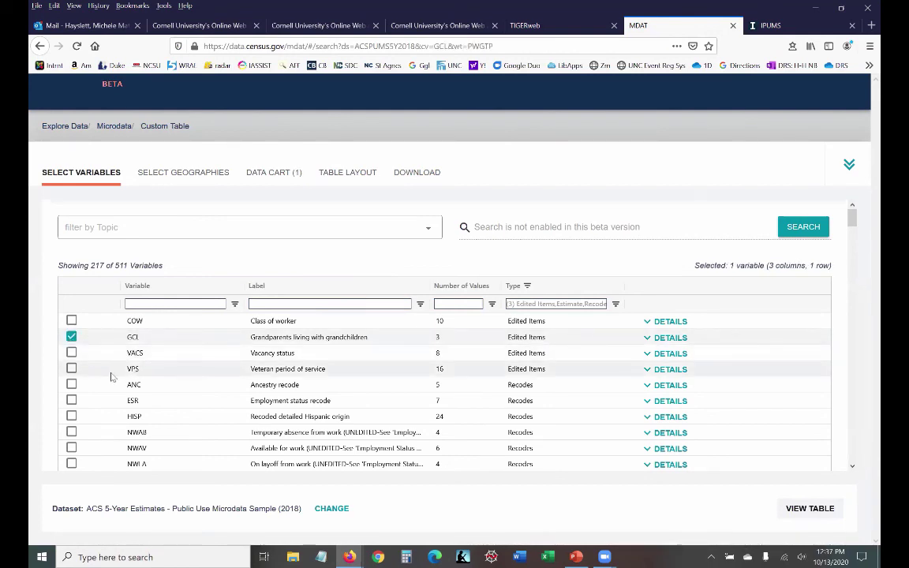
pyautogui.click(71, 368)
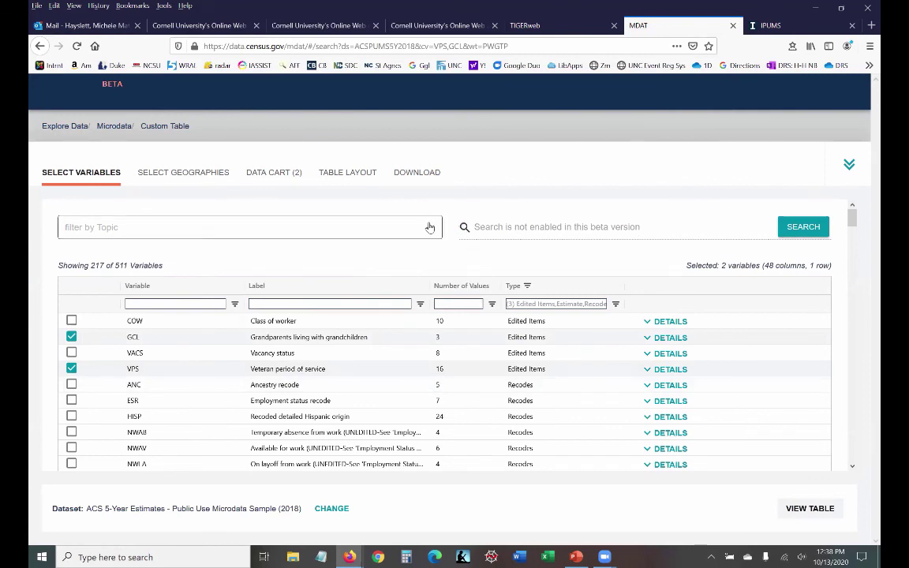
pyautogui.click(429, 227)
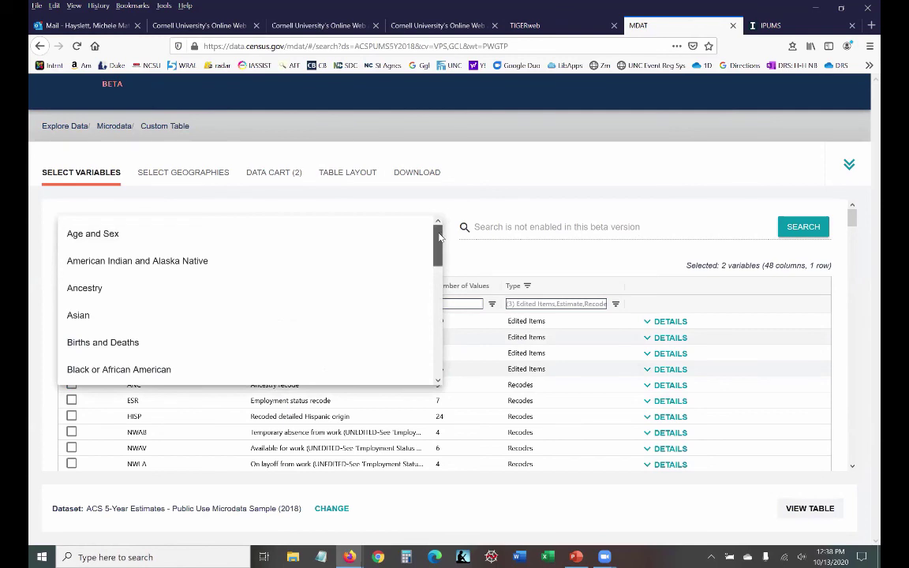
pyautogui.moveTo(434, 235); pyautogui.dragTo(444, 341)
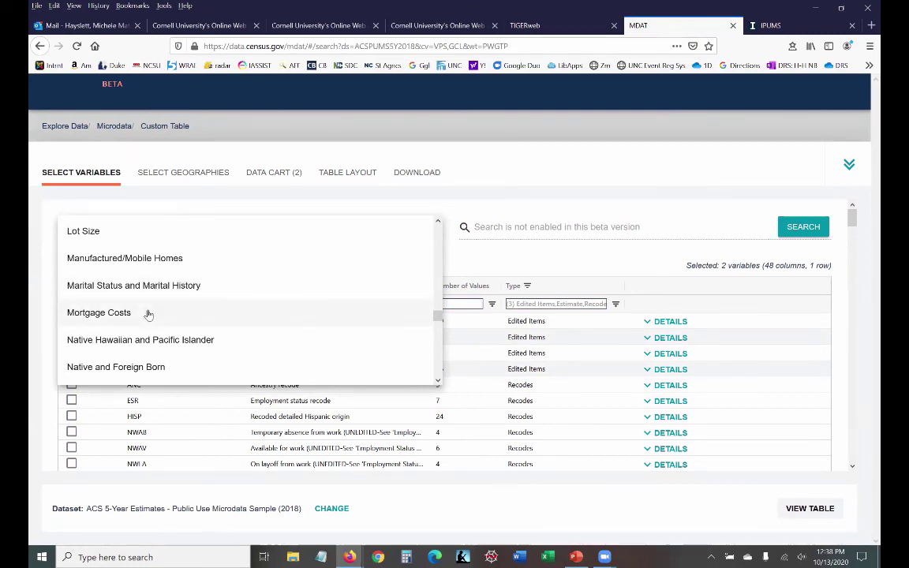
pyautogui.click(101, 313)
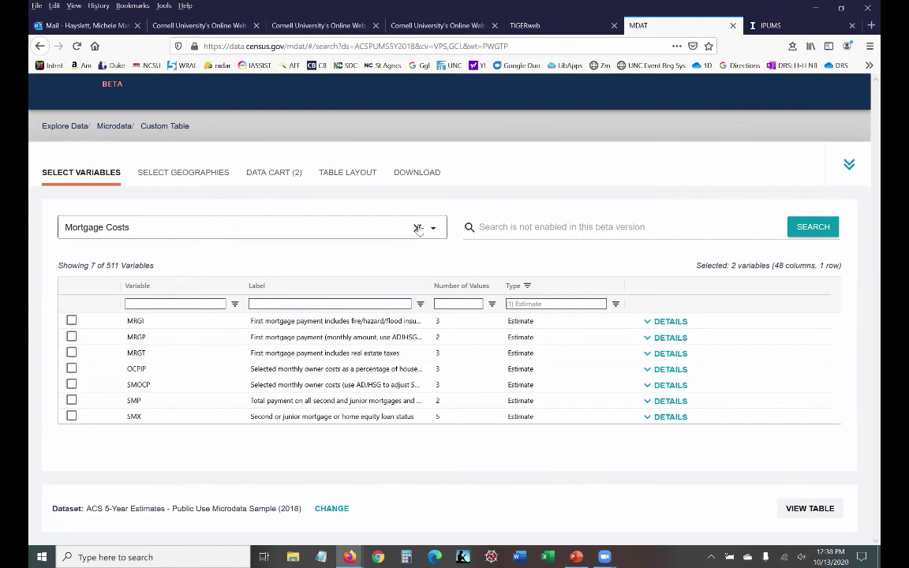
pyautogui.click(418, 228)
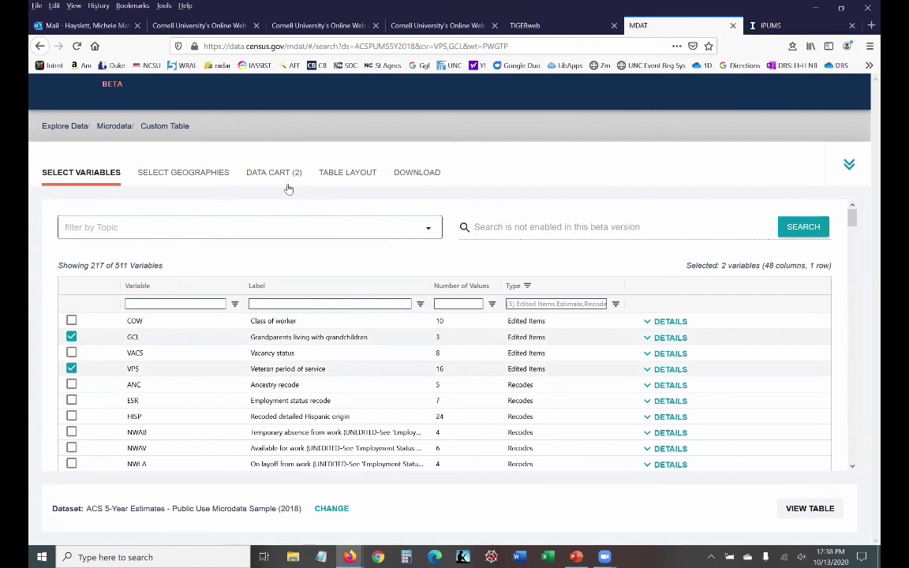
pyautogui.click(184, 176)
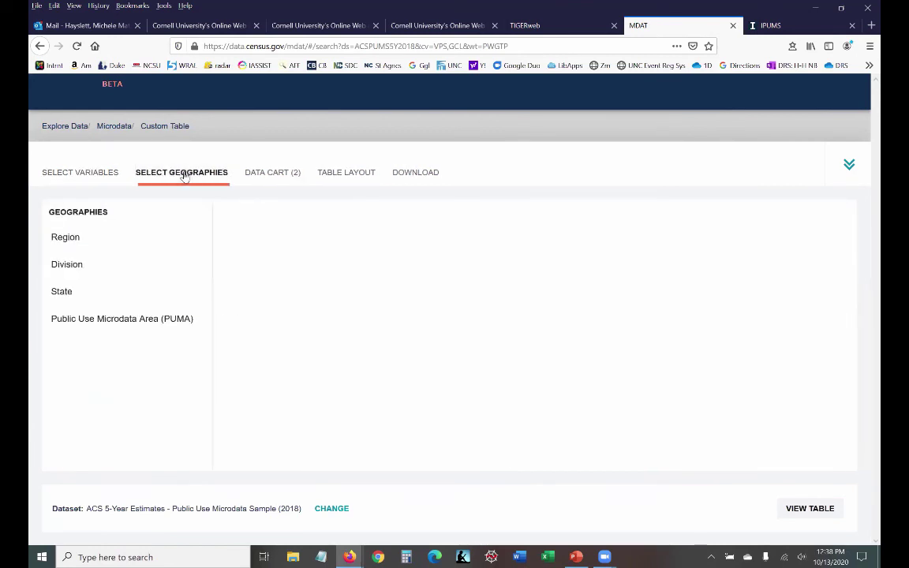
# Step: Under PUMA geographies for North Carolina, check Orange County--Chapel Hill Town PUMA
pyautogui.click(114, 320)
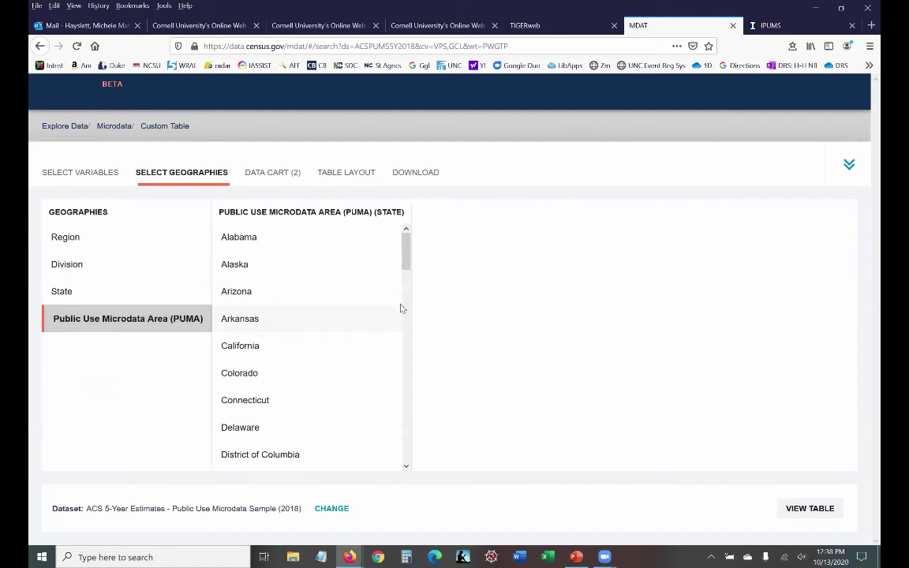
pyautogui.moveTo(407, 250); pyautogui.dragTo(410, 393)
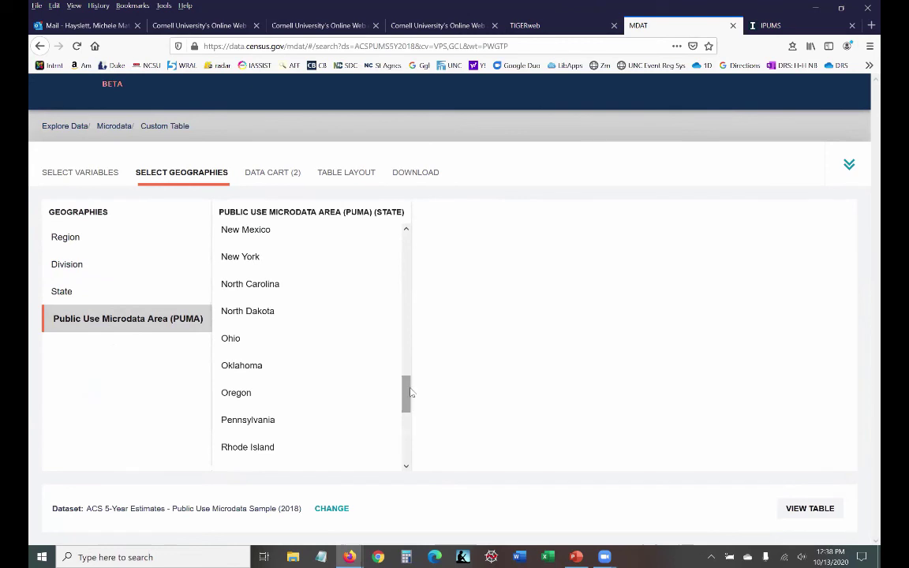
pyautogui.click(263, 289)
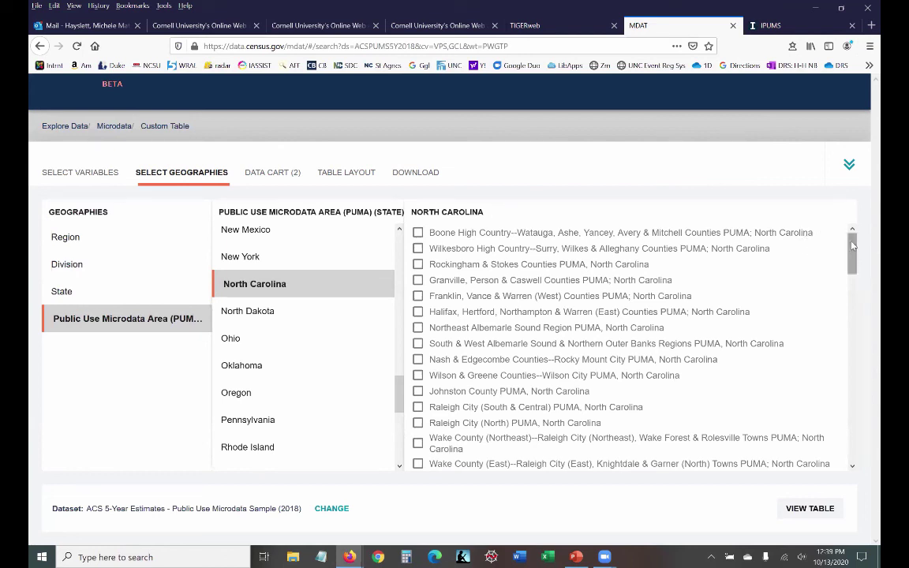
pyautogui.moveTo(854, 246); pyautogui.dragTo(856, 284)
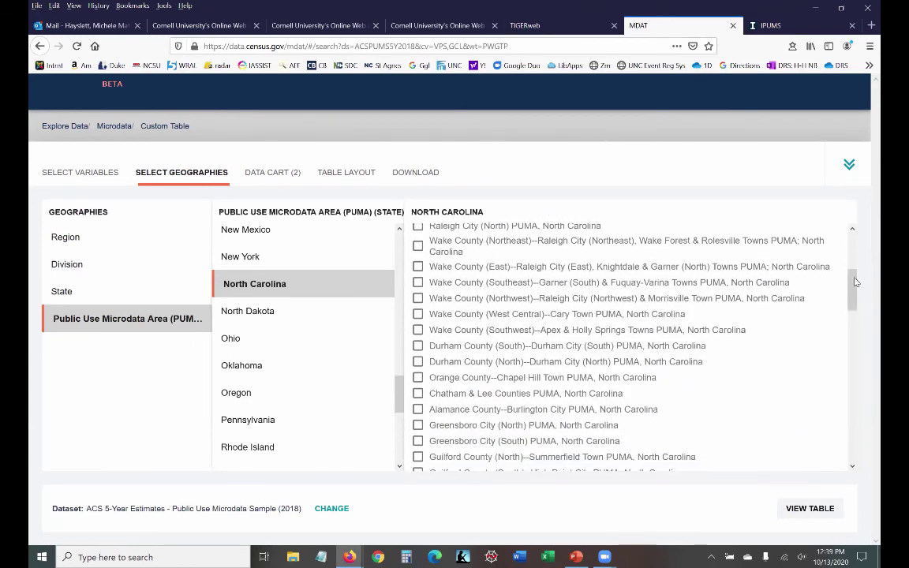
pyautogui.click(418, 378)
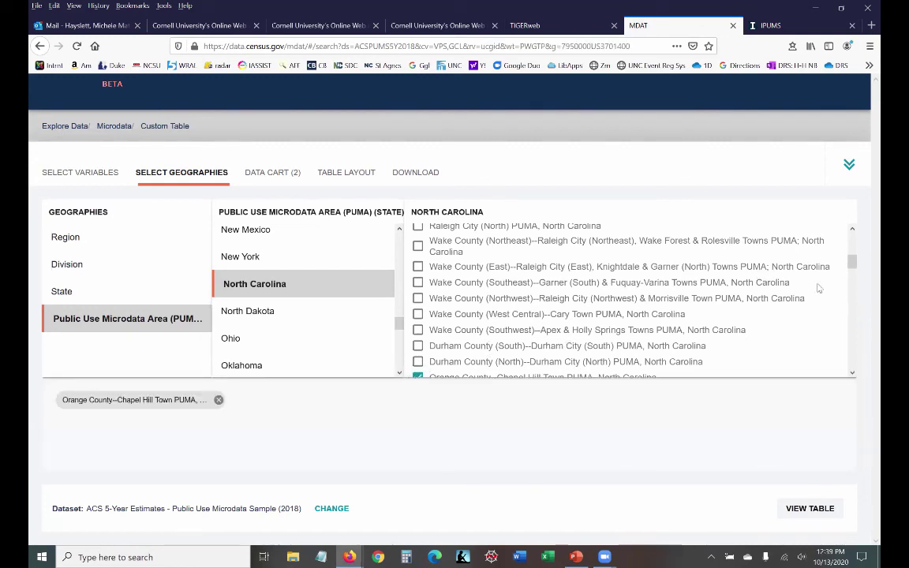
pyautogui.moveTo(852, 262); pyautogui.dragTo(852, 267)
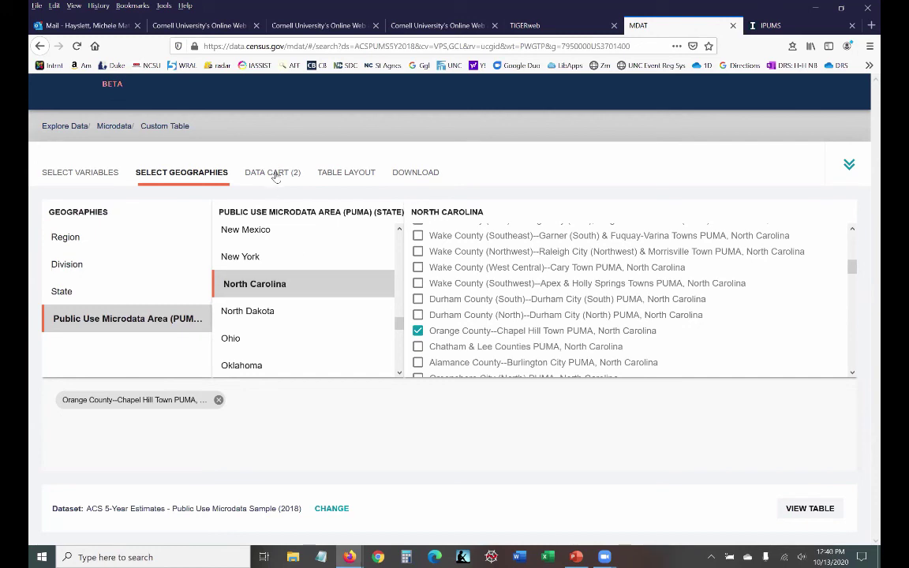
# Step: Check GCL and VPS in the data cart, then return to the variable list
pyautogui.click(273, 172)
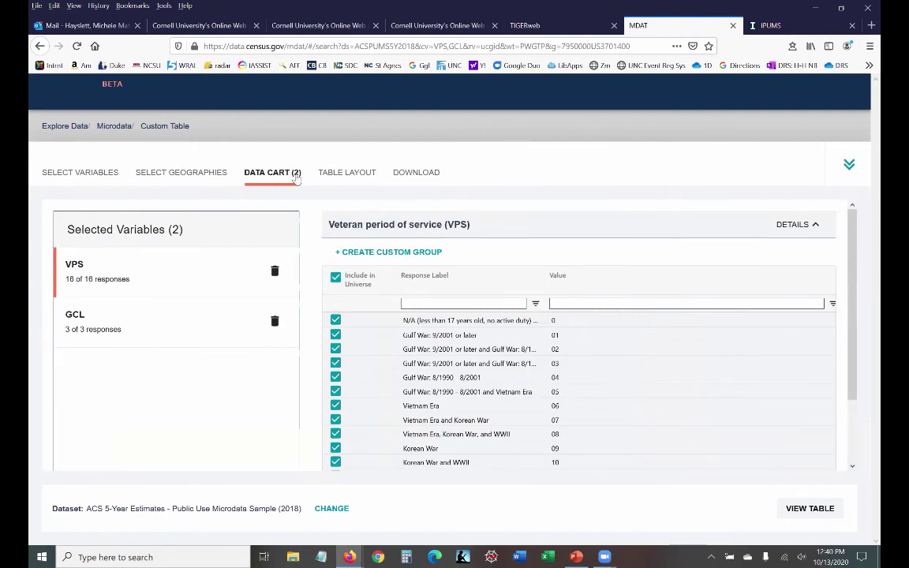
pyautogui.click(76, 171)
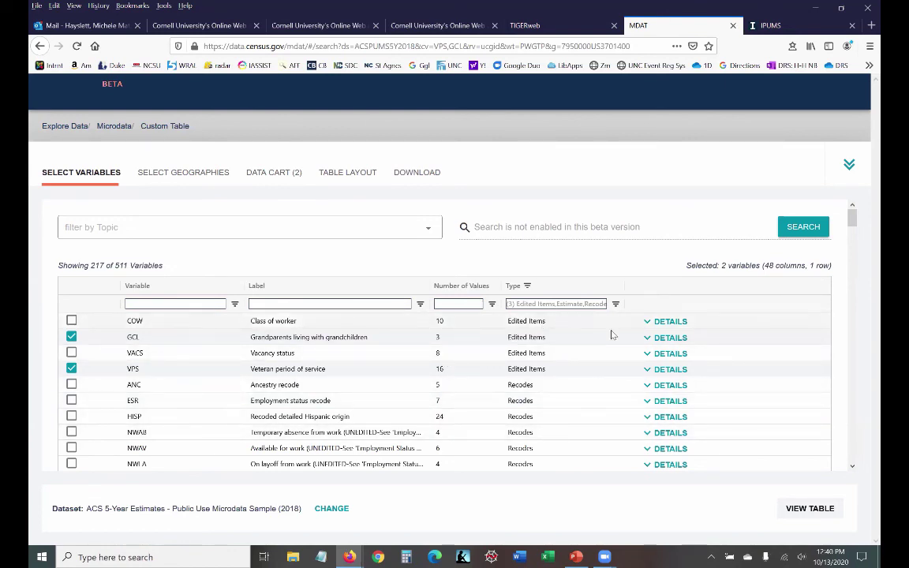
# Step: Collapse the GCL details and read VPS's description and service-period values instead
pyautogui.click(668, 338)
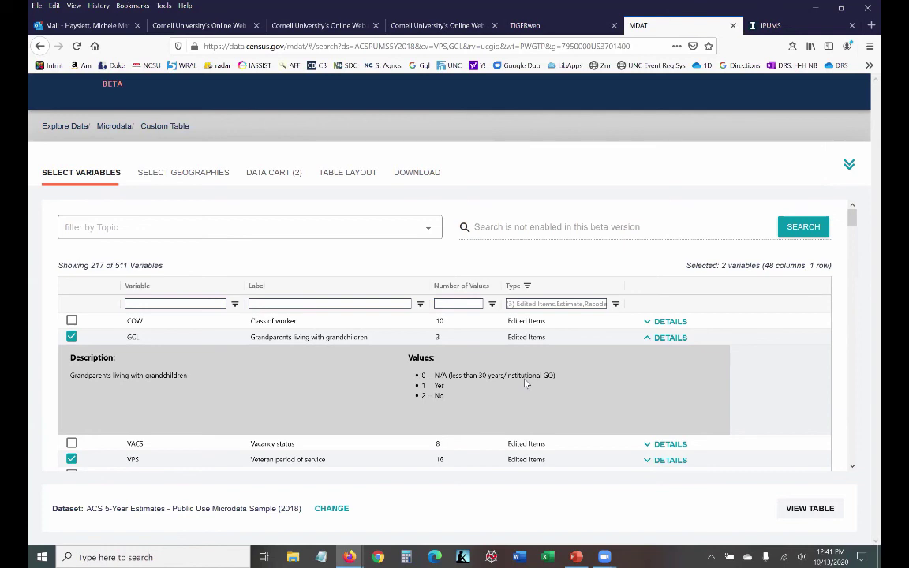
pyautogui.click(648, 341)
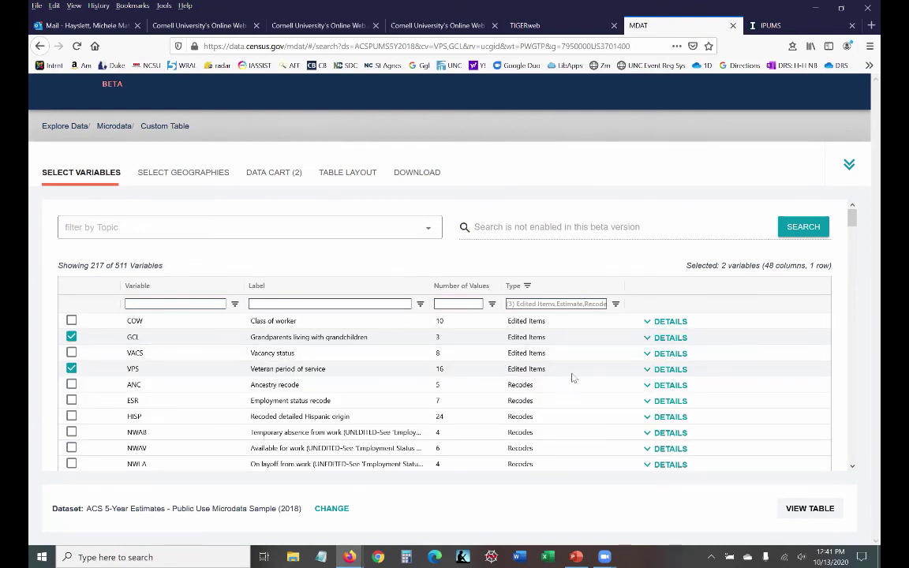
pyautogui.click(667, 370)
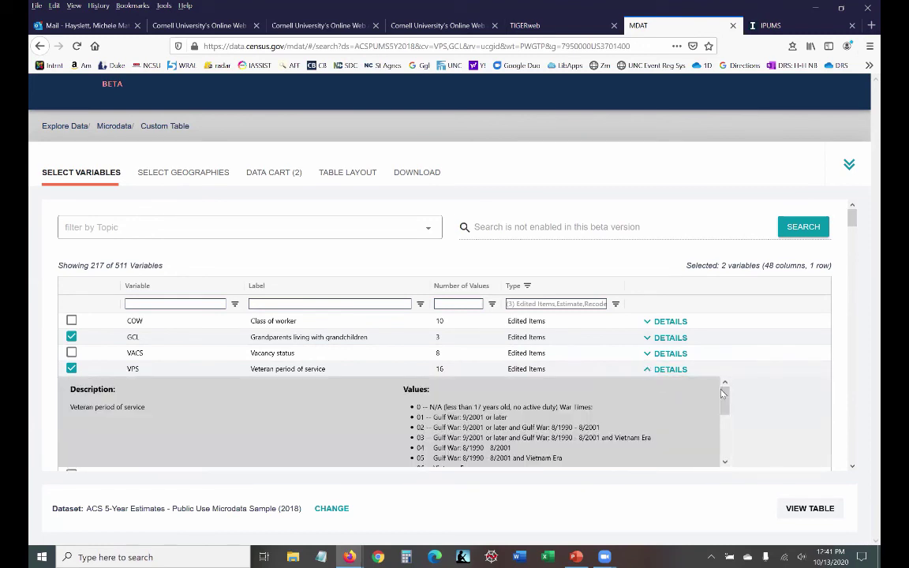
pyautogui.moveTo(723, 395); pyautogui.dragTo(718, 407)
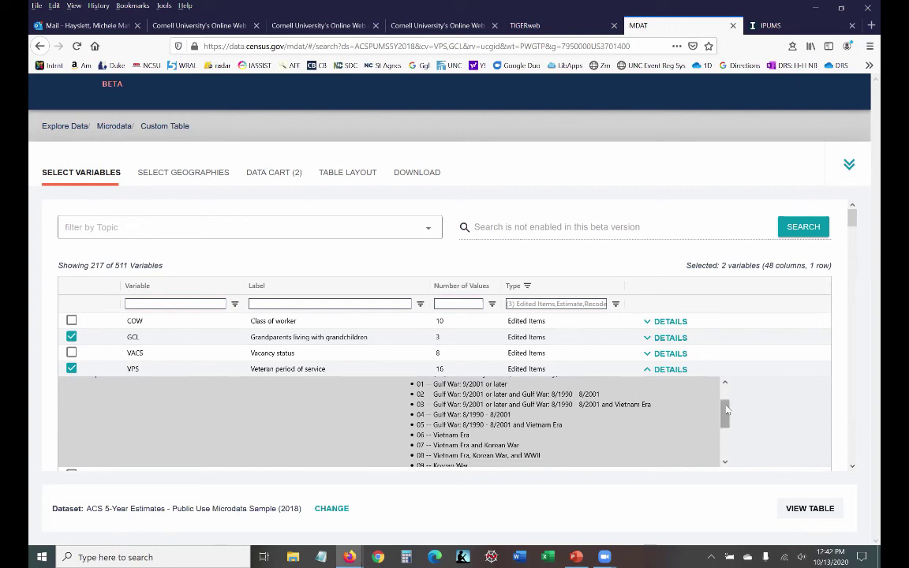
pyautogui.moveTo(727, 409); pyautogui.dragTo(726, 390)
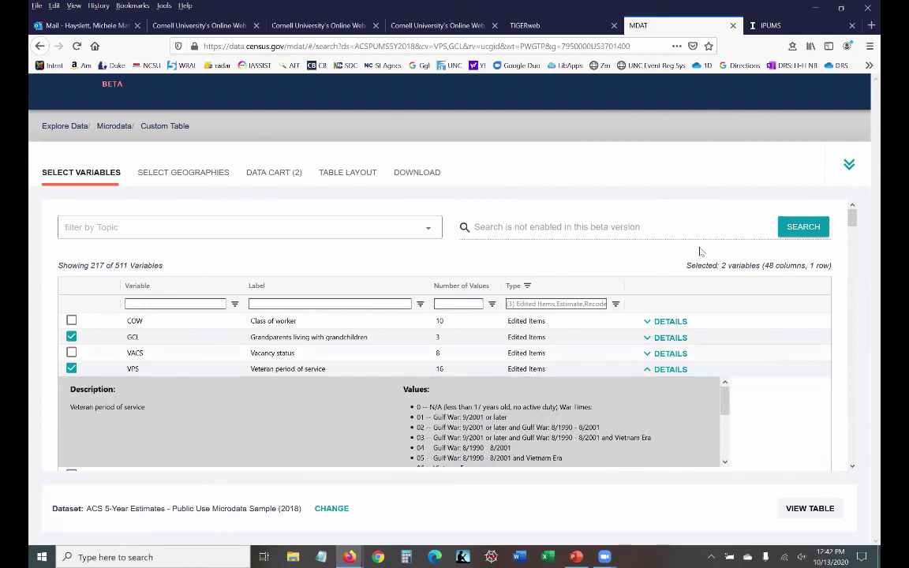
# Step: Review GCL's response values in the data cart, then bring up the Custom Table preview
pyautogui.click(274, 173)
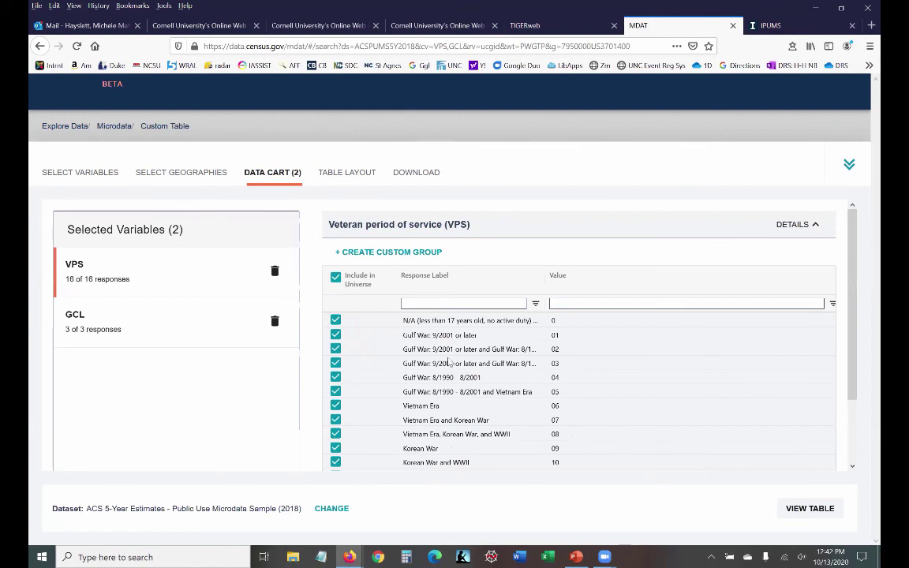
pyautogui.click(77, 325)
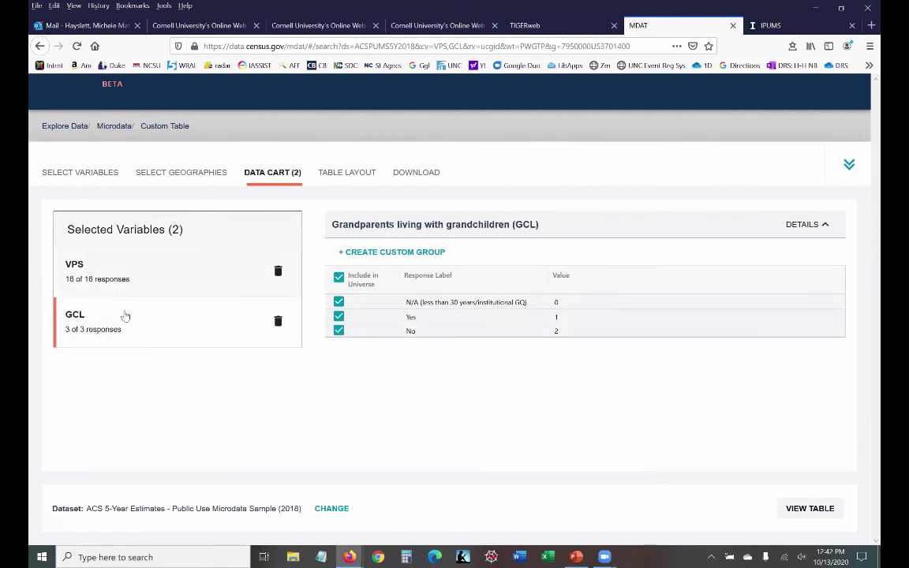
pyautogui.click(345, 174)
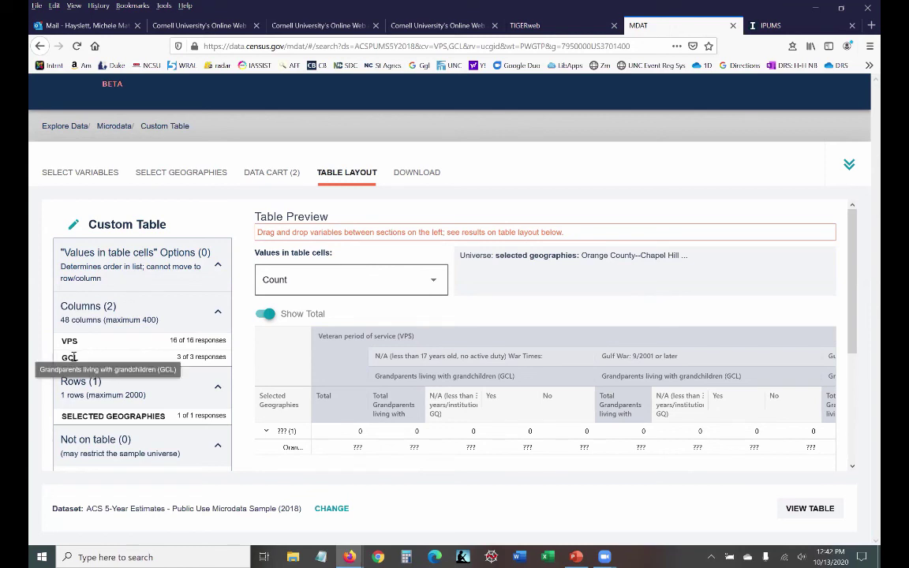
# Step: Rearrange the table so VPS runs down the rows and GCL spans the columns
pyautogui.moveTo(74, 358); pyautogui.dragTo(78, 405)
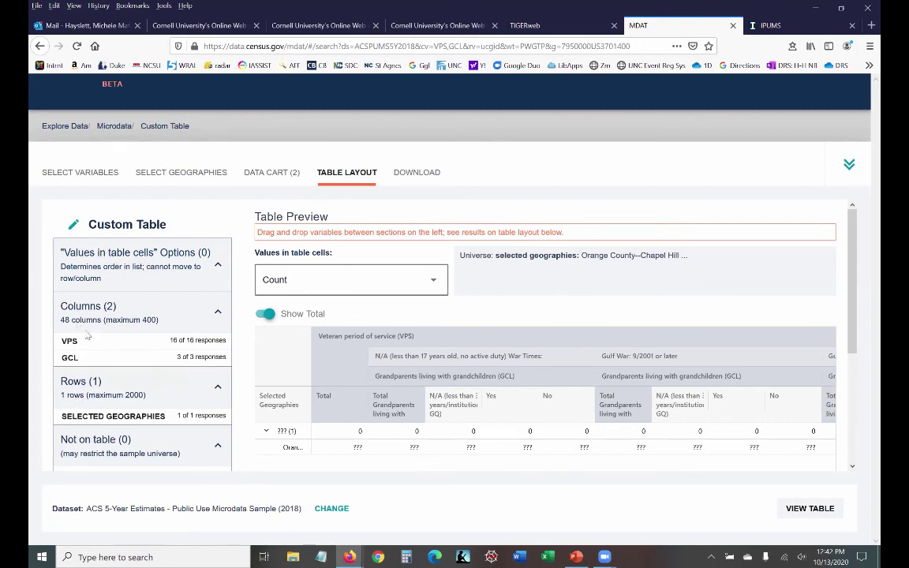
pyautogui.moveTo(70, 358); pyautogui.dragTo(112, 299)
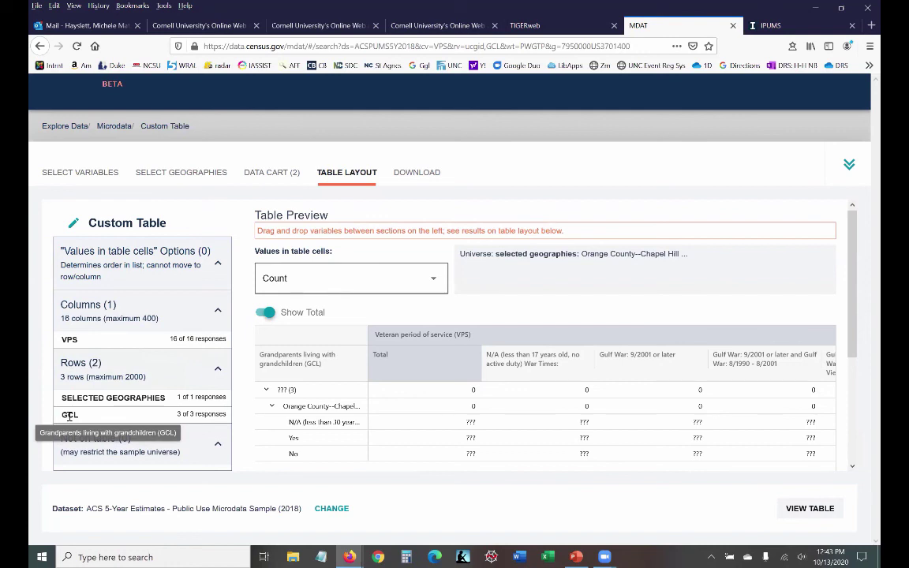
pyautogui.moveTo(69, 417); pyautogui.dragTo(67, 472)
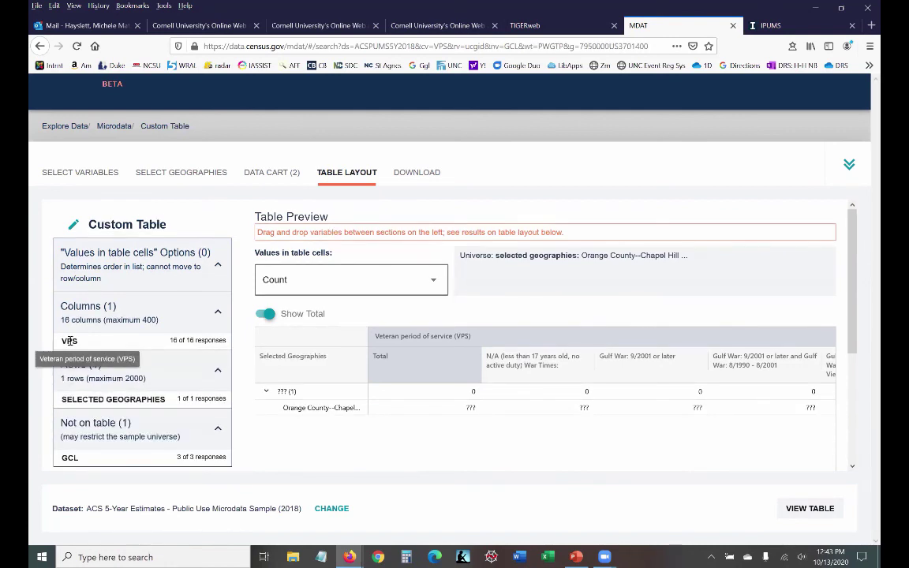
pyautogui.moveTo(69, 341); pyautogui.dragTo(99, 385)
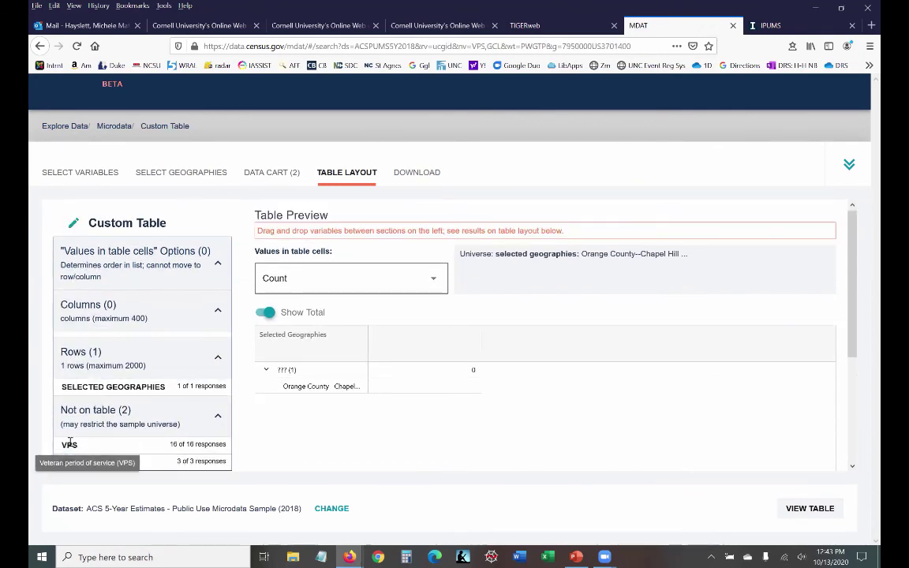
pyautogui.moveTo(69, 442); pyautogui.dragTo(88, 371)
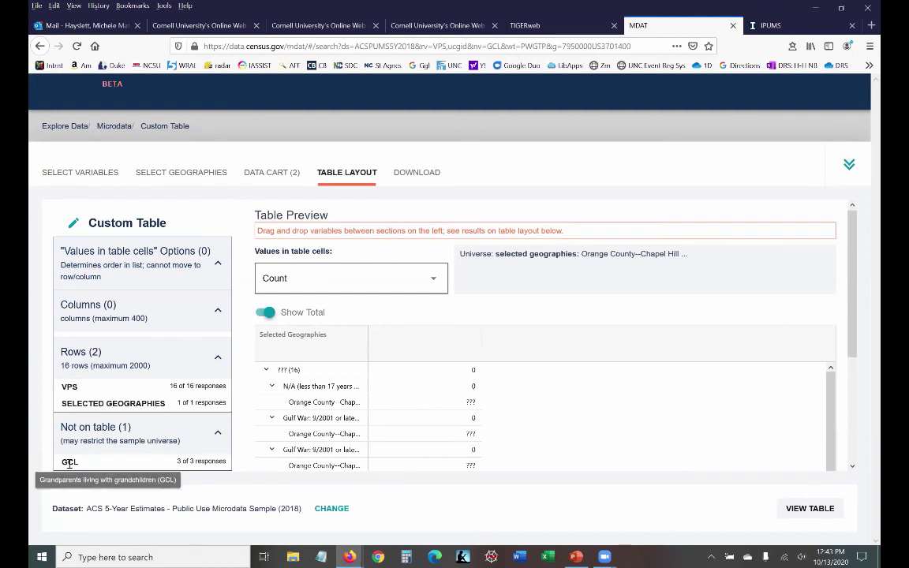
pyautogui.moveTo(76, 420); pyautogui.dragTo(103, 331)
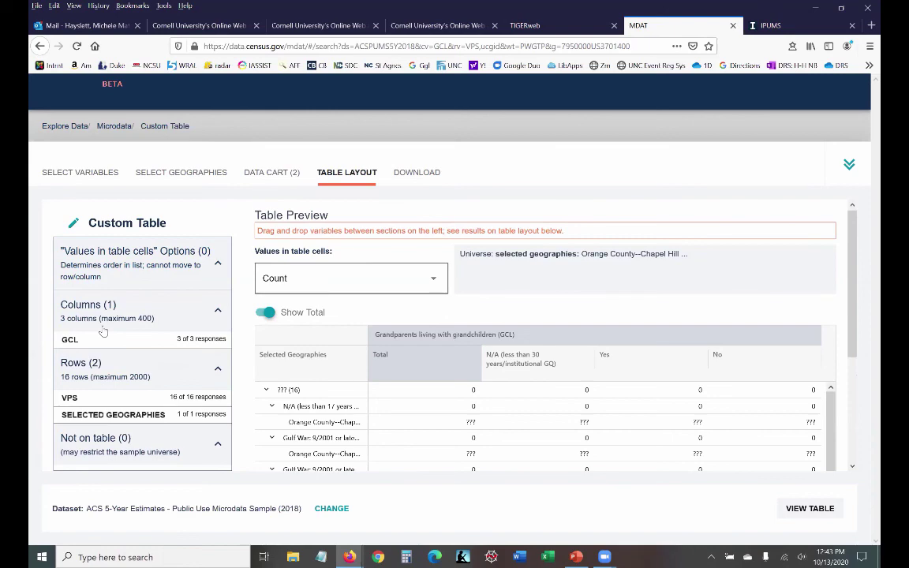
pyautogui.click(92, 175)
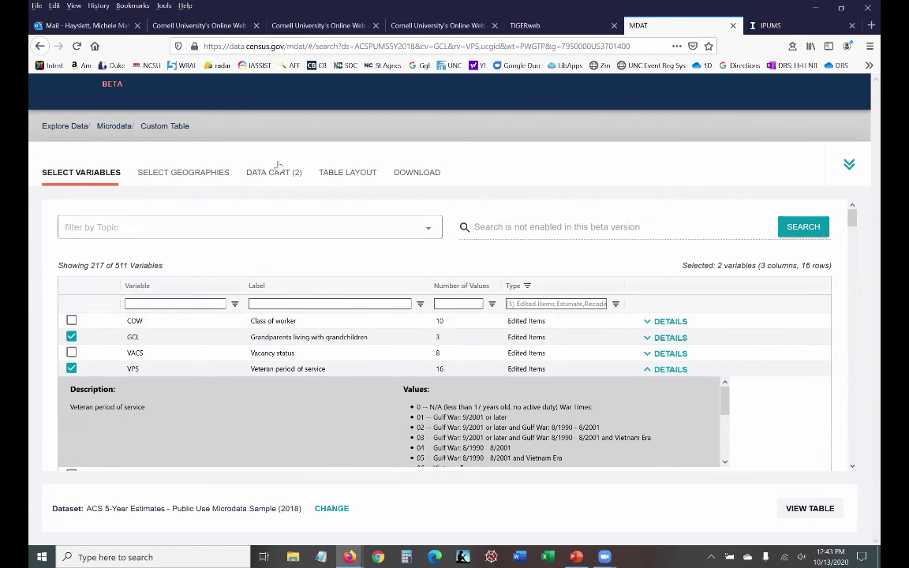
# Step: Move GCL into Rows, then off the table, and finally back into Columns
pyautogui.click(351, 181)
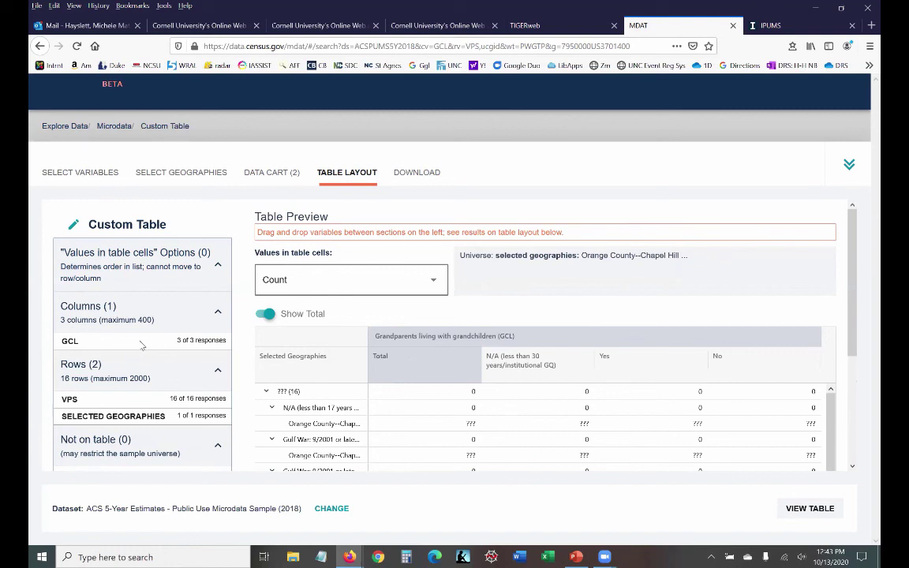
pyautogui.moveTo(141, 345); pyautogui.dragTo(101, 455)
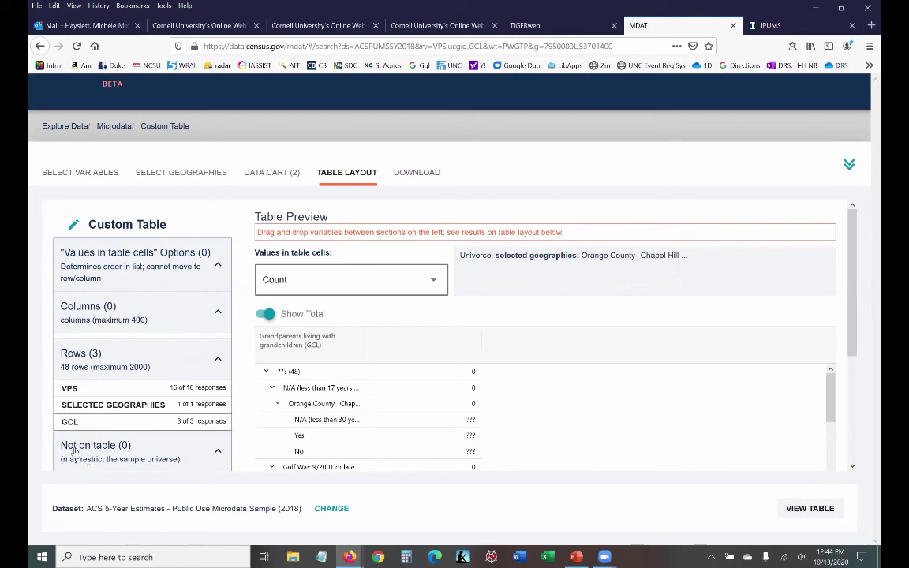
pyautogui.moveTo(70, 421); pyautogui.dragTo(83, 484)
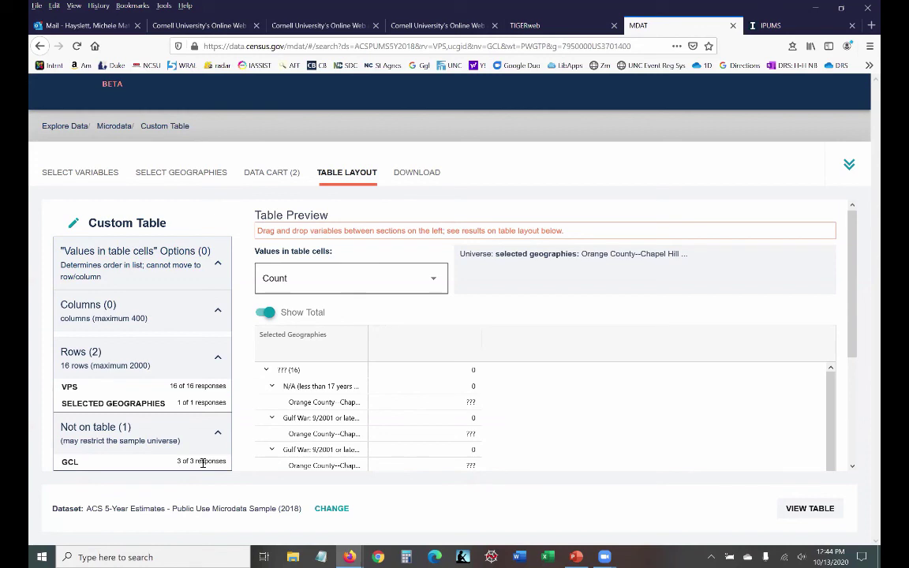
pyautogui.moveTo(203, 463); pyautogui.dragTo(206, 309)
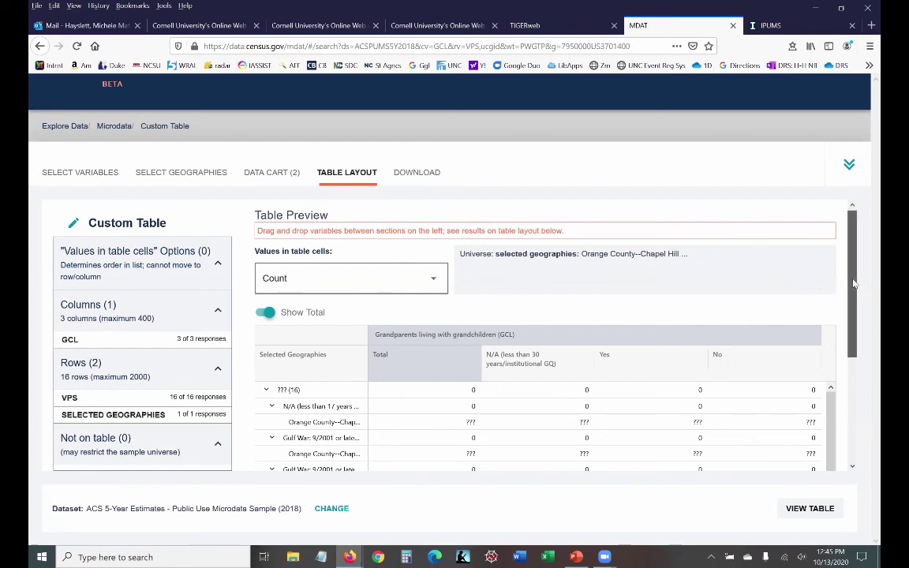
pyautogui.moveTo(855, 283); pyautogui.dragTo(850, 339)
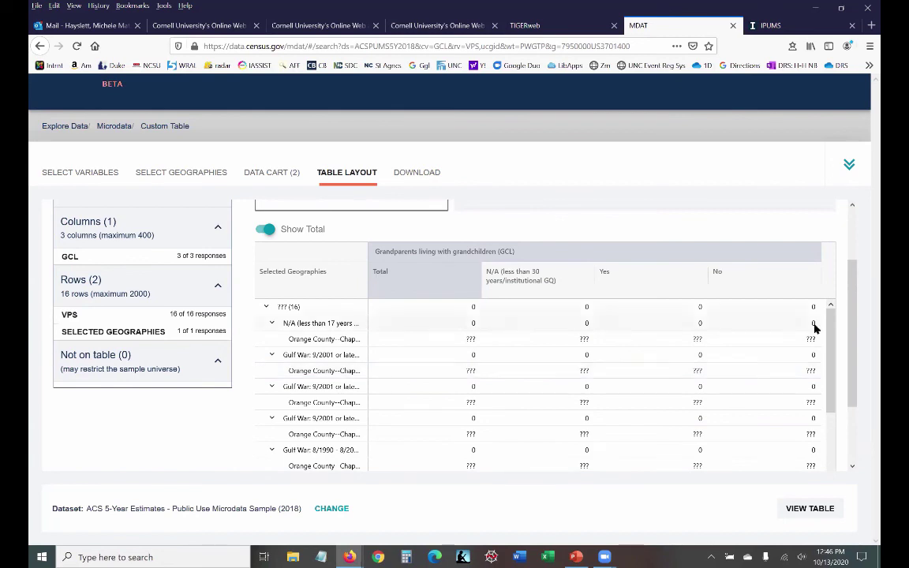
# Step: Load the GCL by veteran-period table with person-weighted counts, leaving the vintage at 2018
pyautogui.click(810, 509)
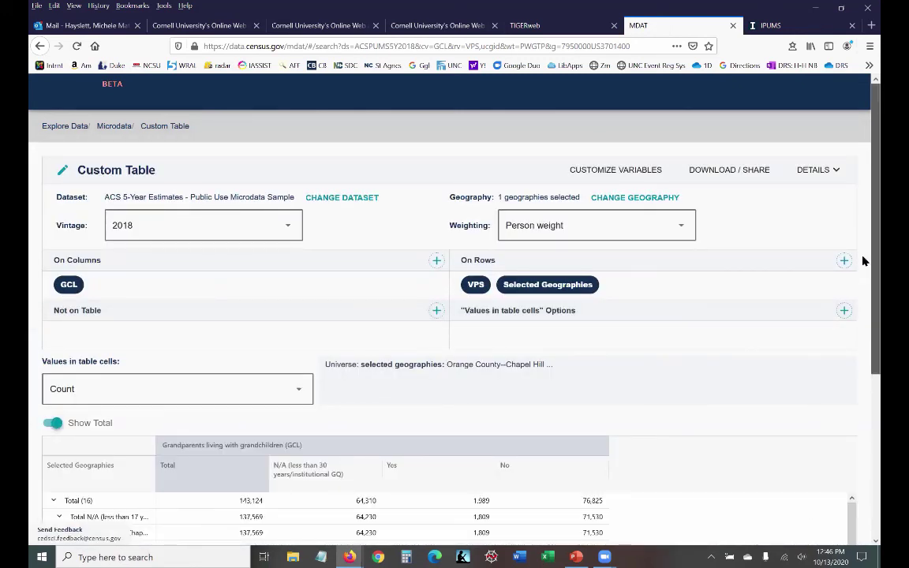
pyautogui.scroll(-2, 864, 303)
pyautogui.scroll(-5, 863, 303)
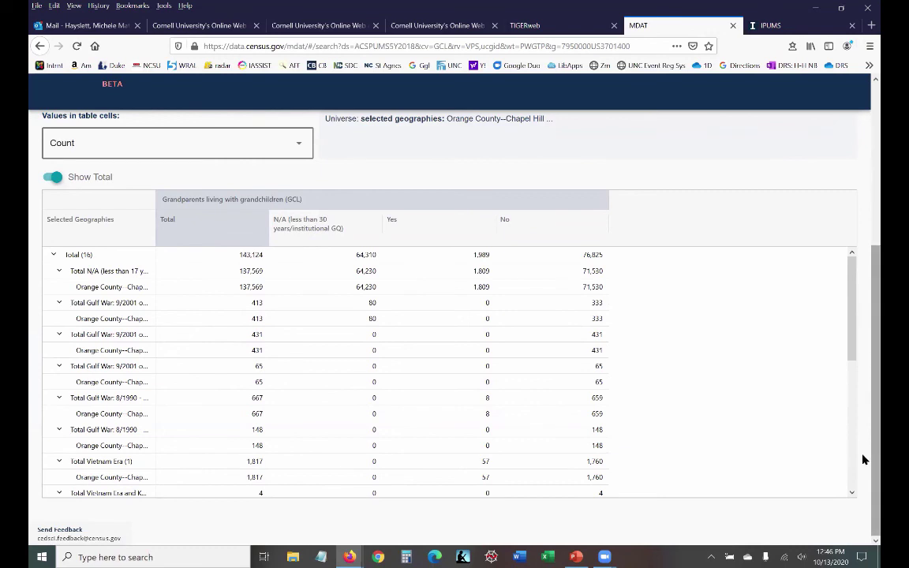
pyautogui.scroll(4, 863, 392)
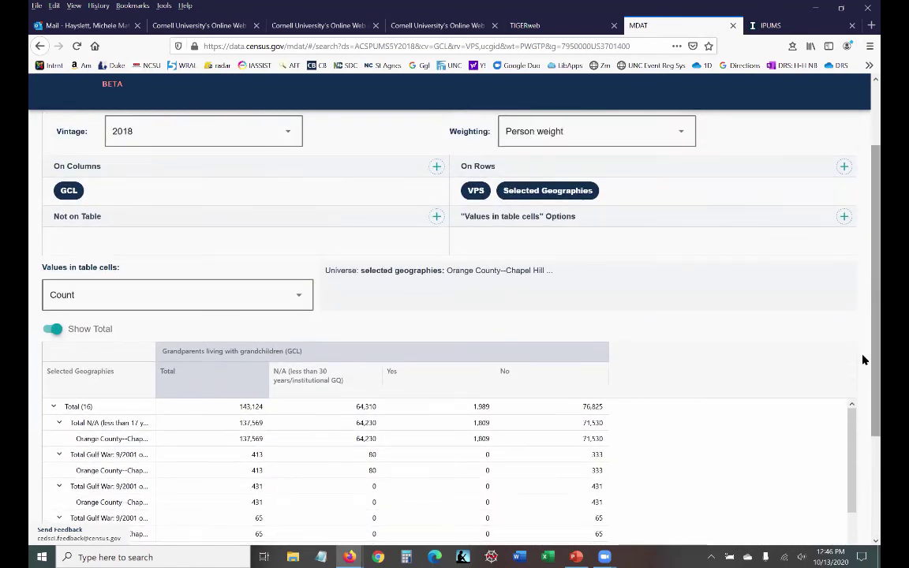
pyautogui.scroll(3, 864, 332)
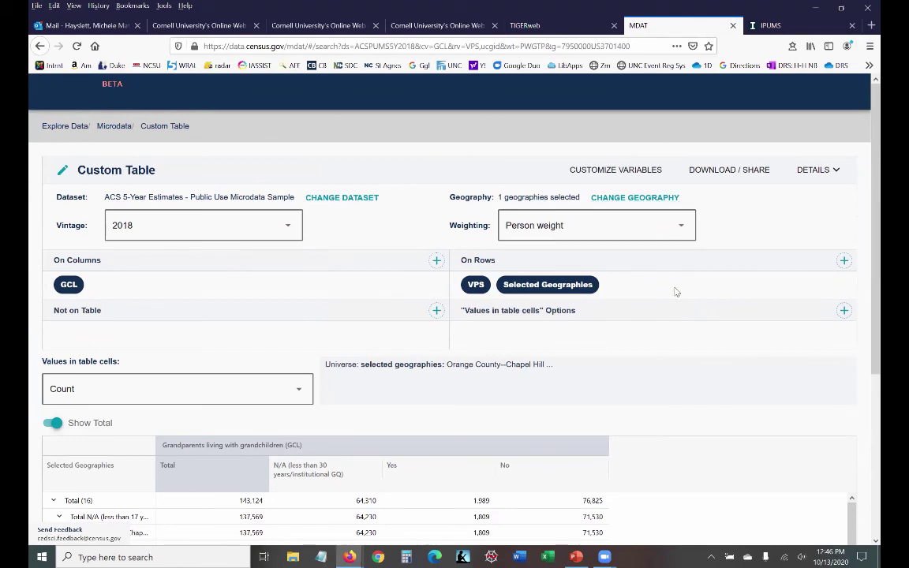
pyautogui.click(288, 231)
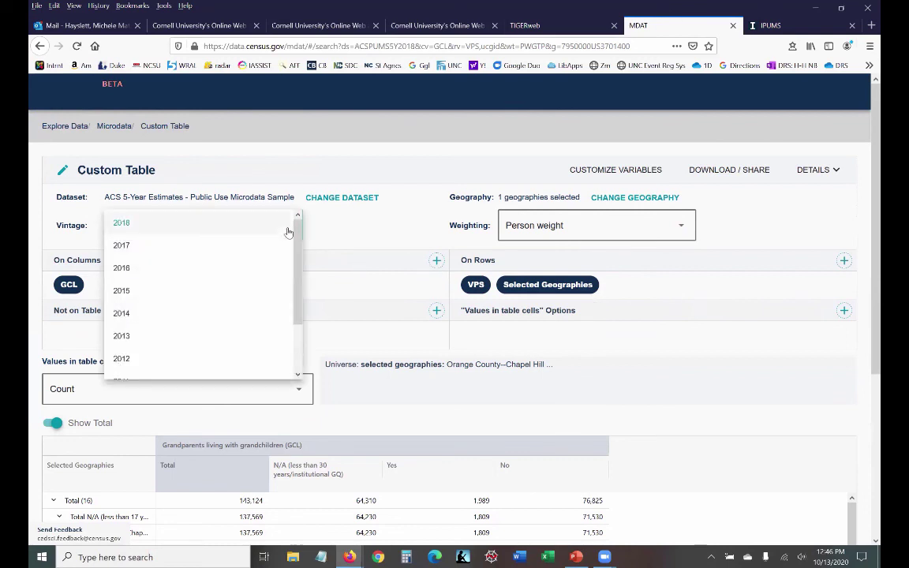
pyautogui.click(359, 228)
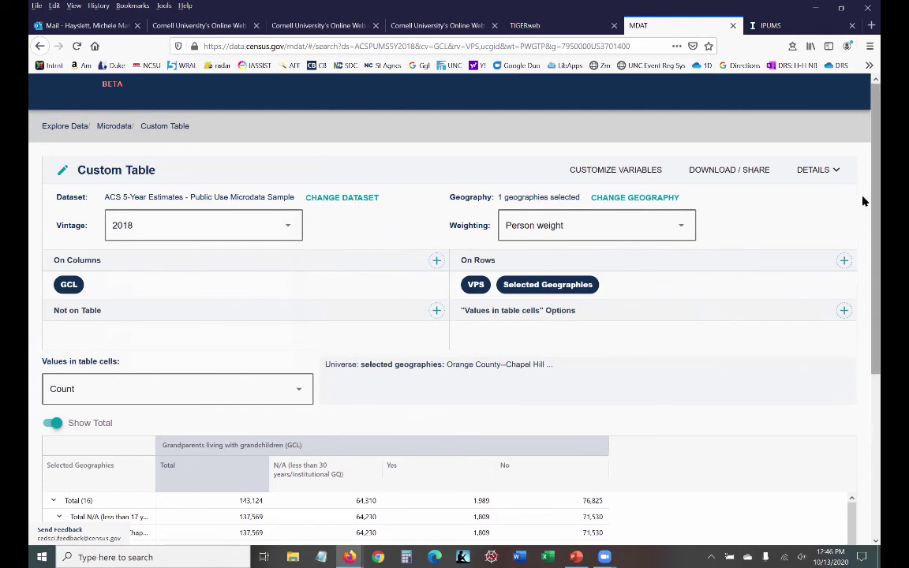
# Step: Check the table's Download / Share options, then move to the IPUMS website
pyautogui.click(735, 169)
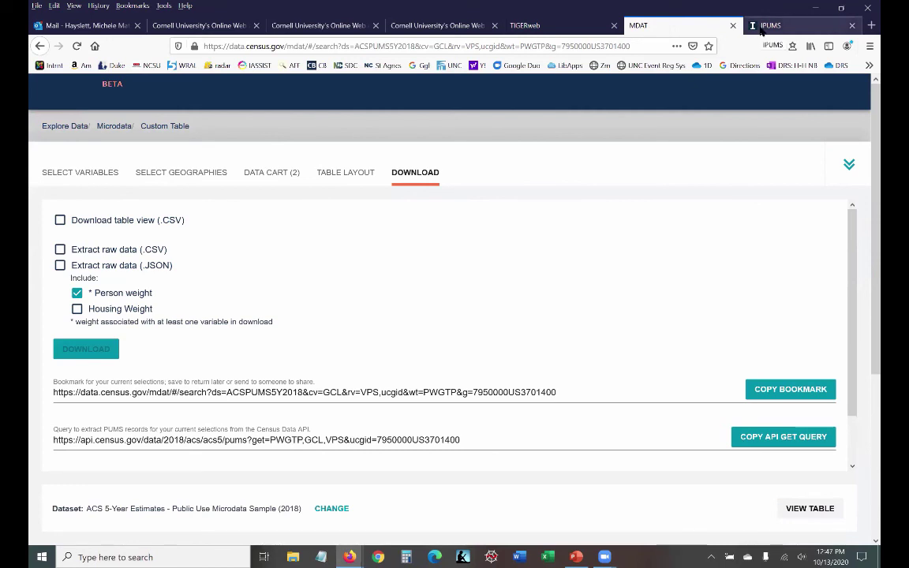
pyautogui.click(763, 26)
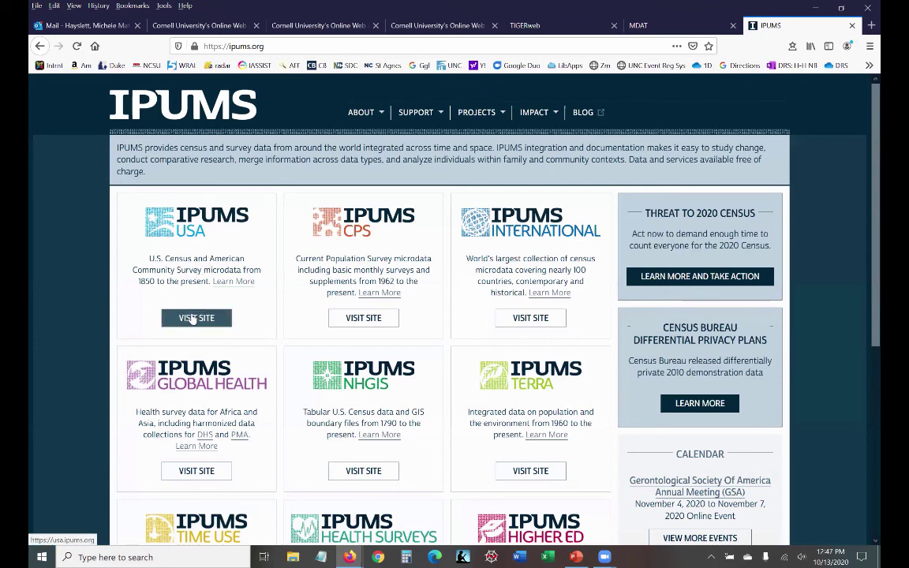
# Step: Start a custom IPUMS USA data set and clear the default sample from each year
pyautogui.click(193, 318)
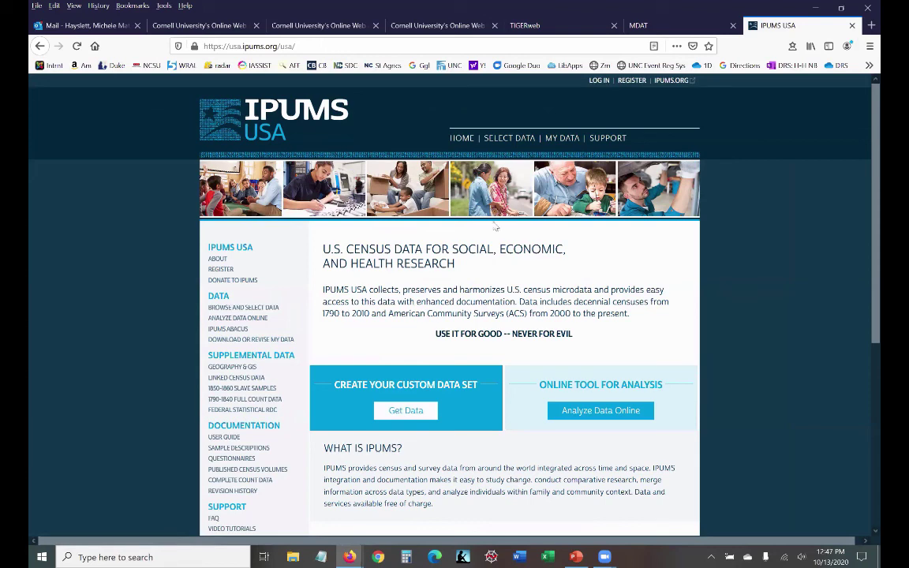
pyautogui.click(395, 414)
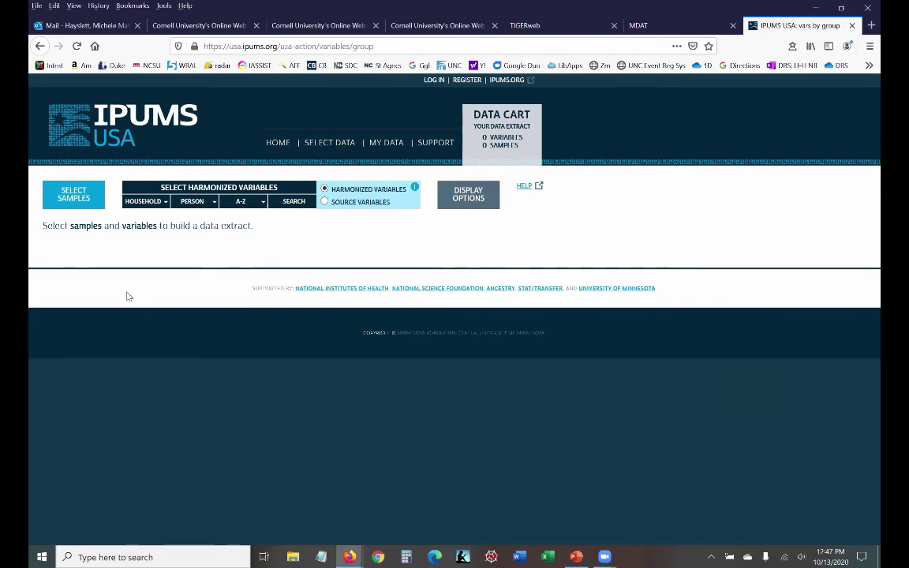
pyautogui.click(66, 194)
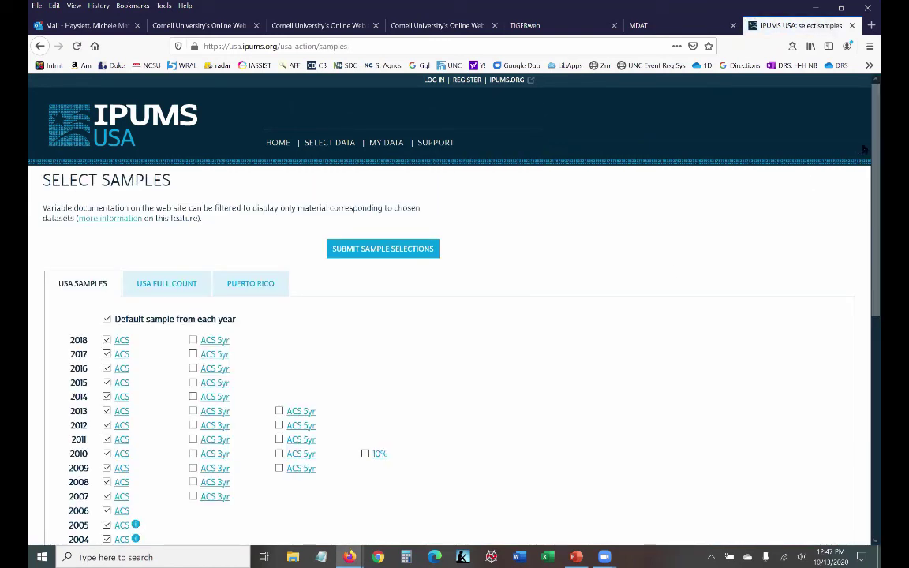
pyautogui.scroll(-3, 864, 158)
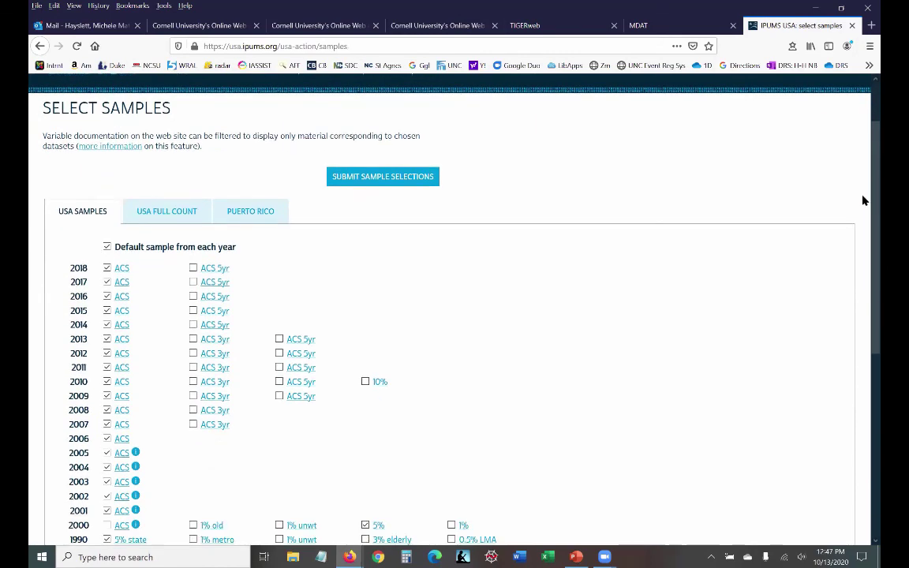
pyautogui.scroll(-5, 864, 221)
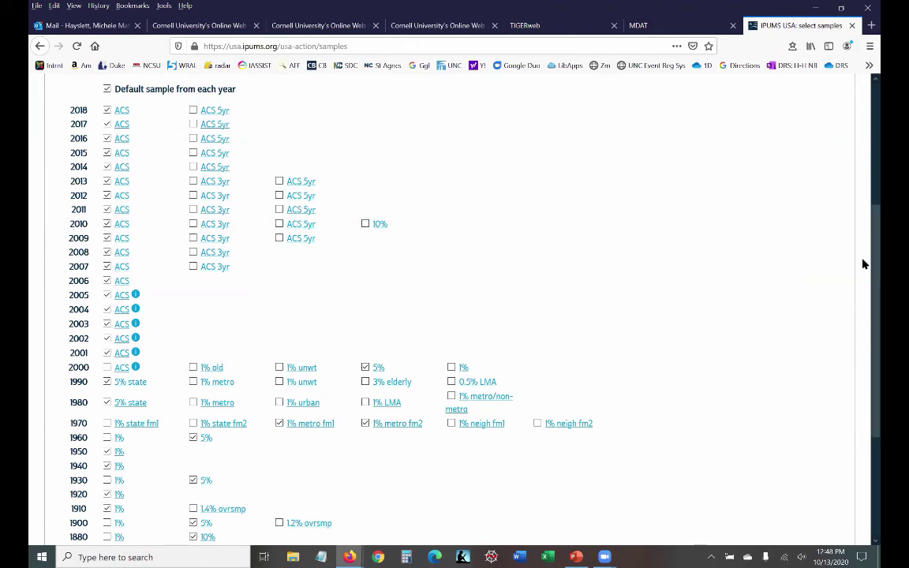
pyautogui.scroll(5, 865, 259)
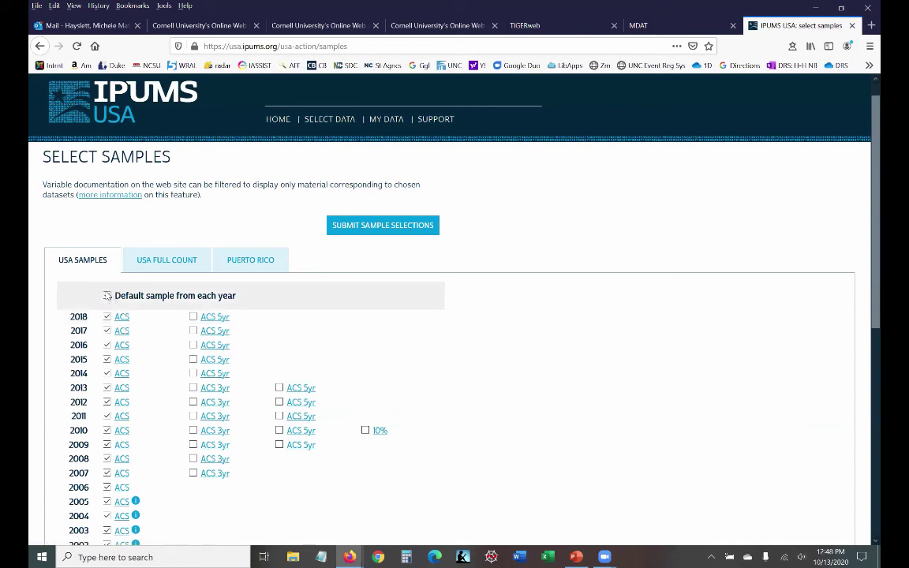
# Step: Select only the 2018 ACS 5yr sample and submit it to reach variable selection
pyautogui.click(194, 318)
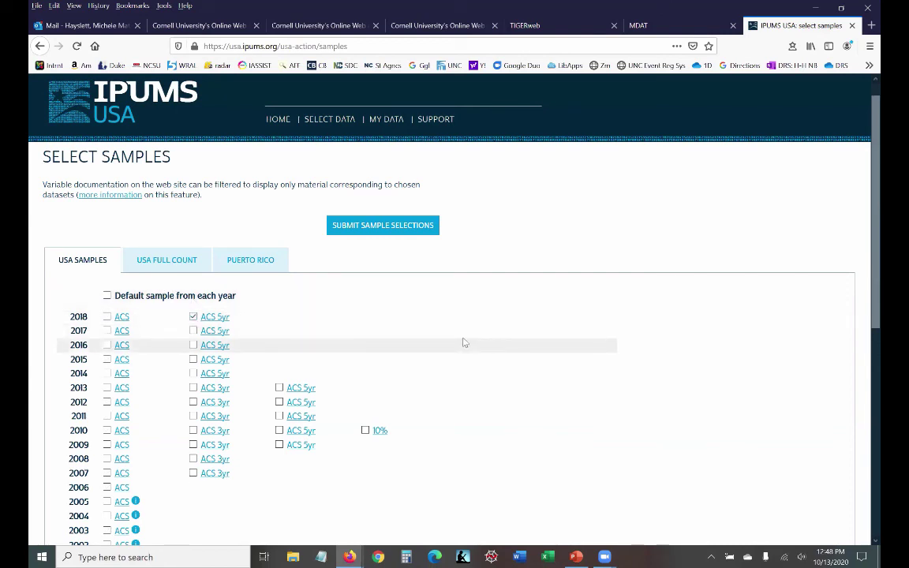
pyautogui.click(376, 228)
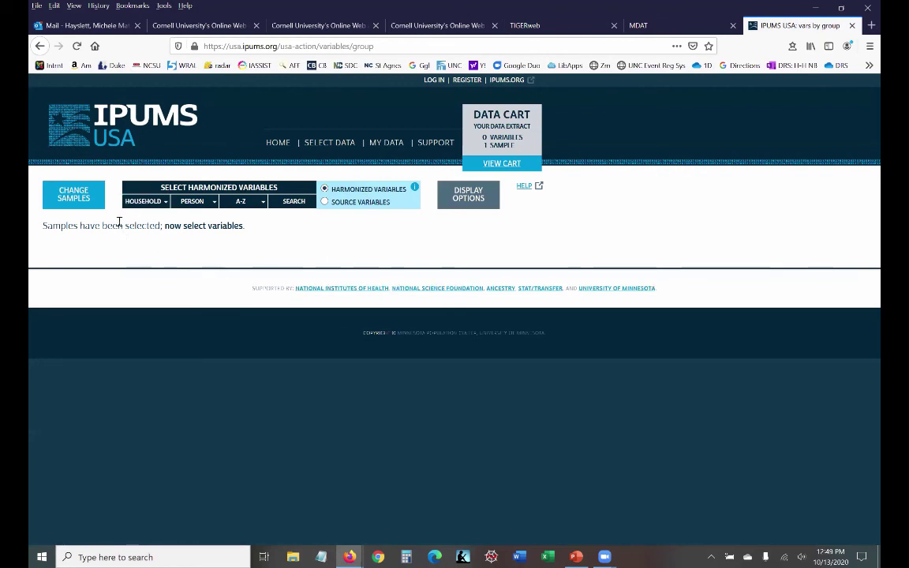
pyautogui.moveTo(155, 210)
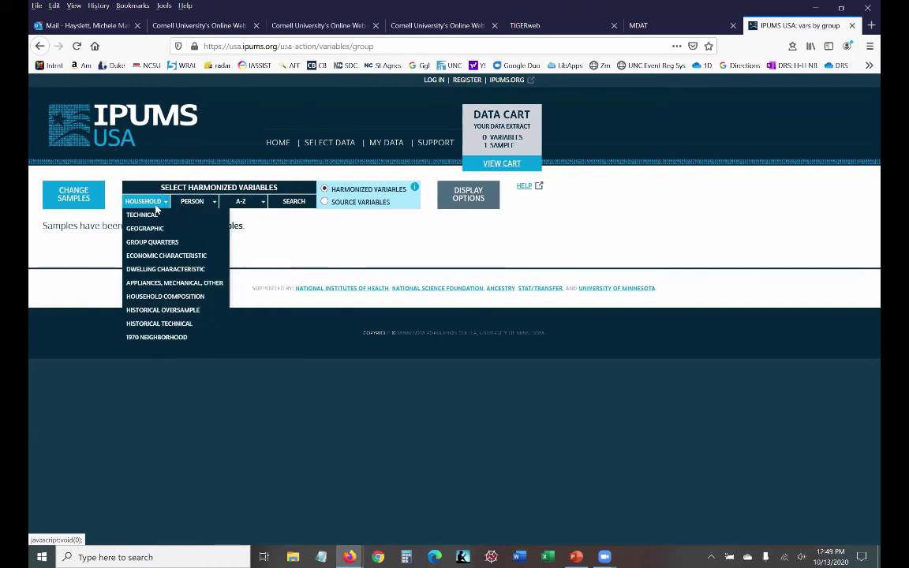
pyautogui.moveTo(201, 210)
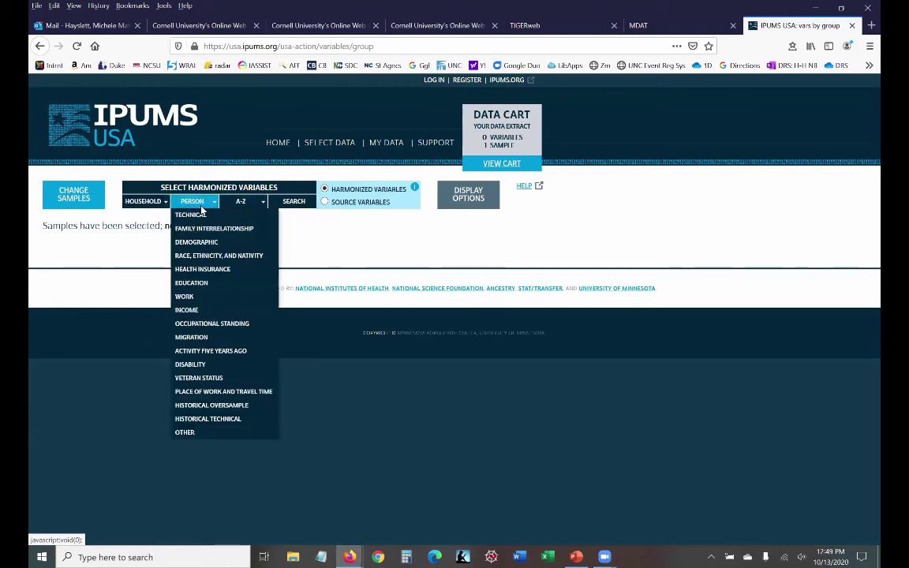
pyautogui.moveTo(244, 205)
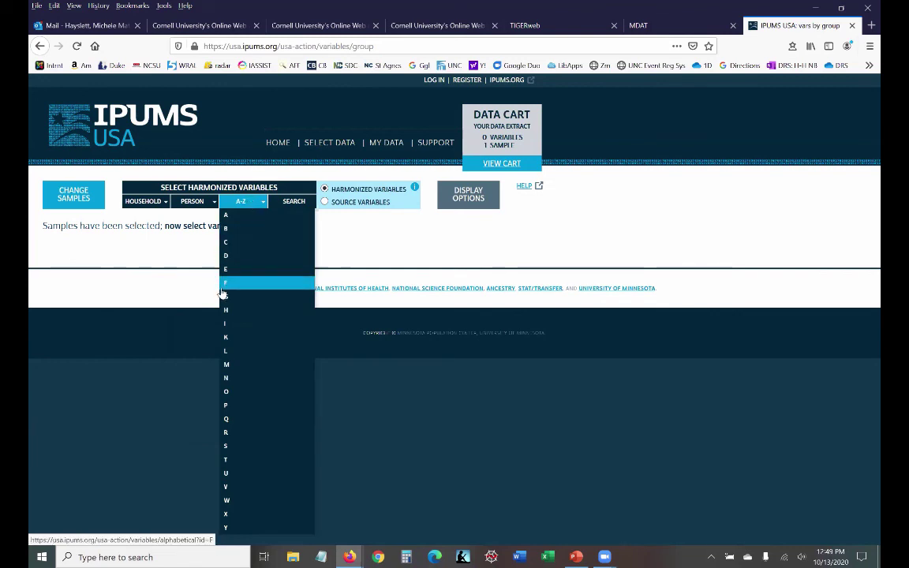
# Step: Add GCHOUSE from the A-Z 'G' list to the cart, then list Person > Veteran Status variables
pyautogui.click(225, 297)
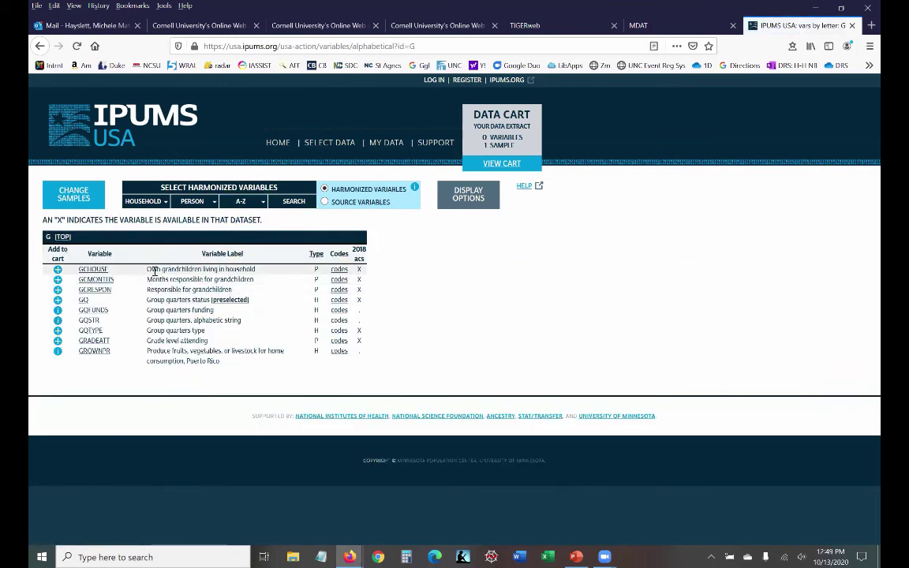
pyautogui.click(57, 270)
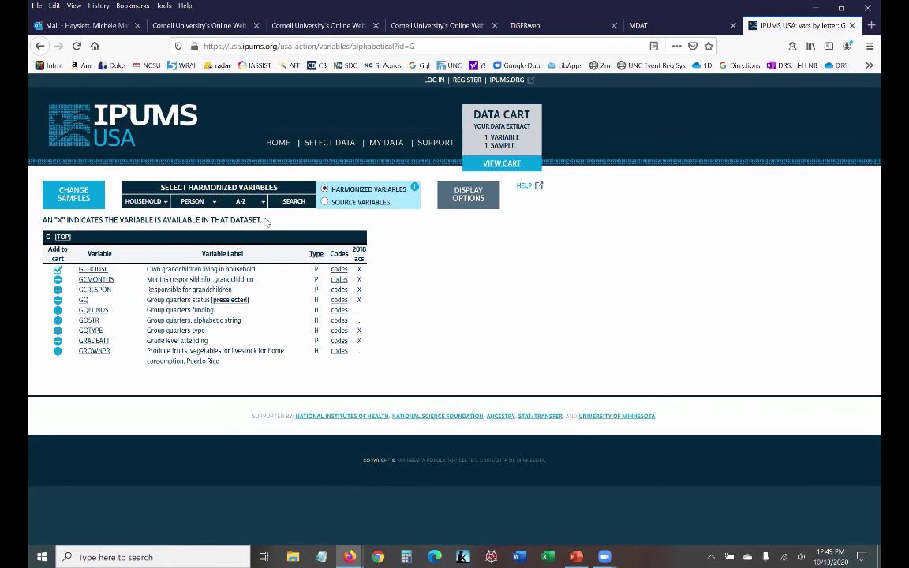
pyautogui.click(240, 202)
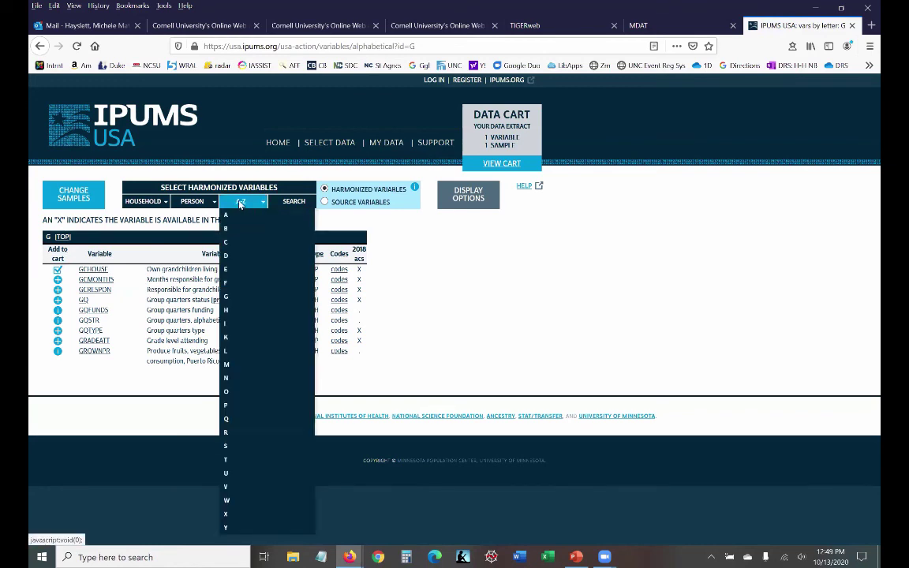
pyautogui.click(191, 202)
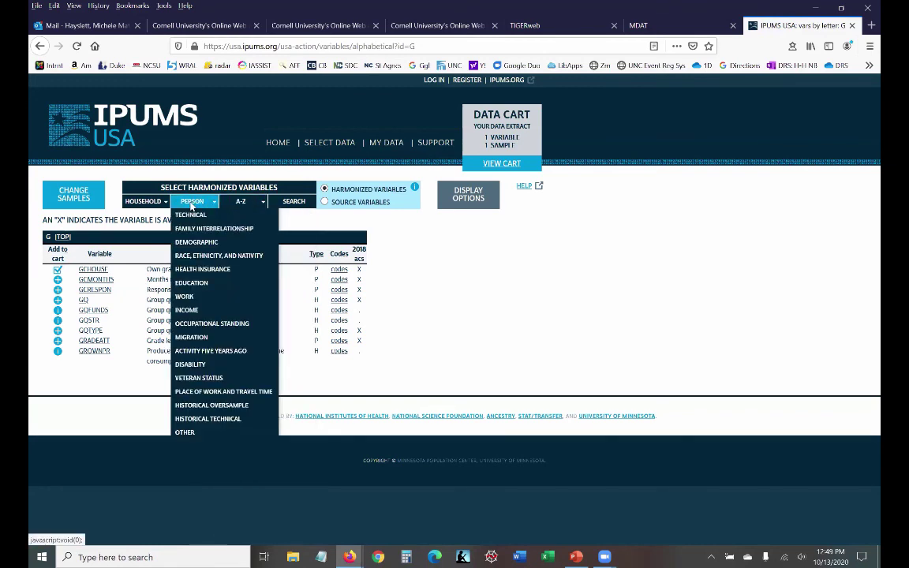
pyautogui.click(193, 379)
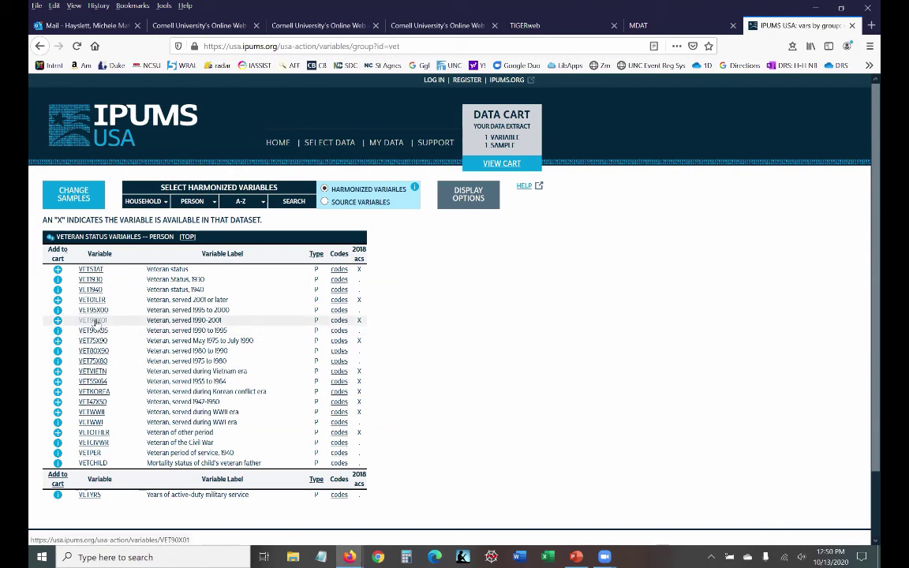
# Step: Review VET90X01's questionnaire text, universe and comparability notes, then add it to the cart
pyautogui.click(95, 321)
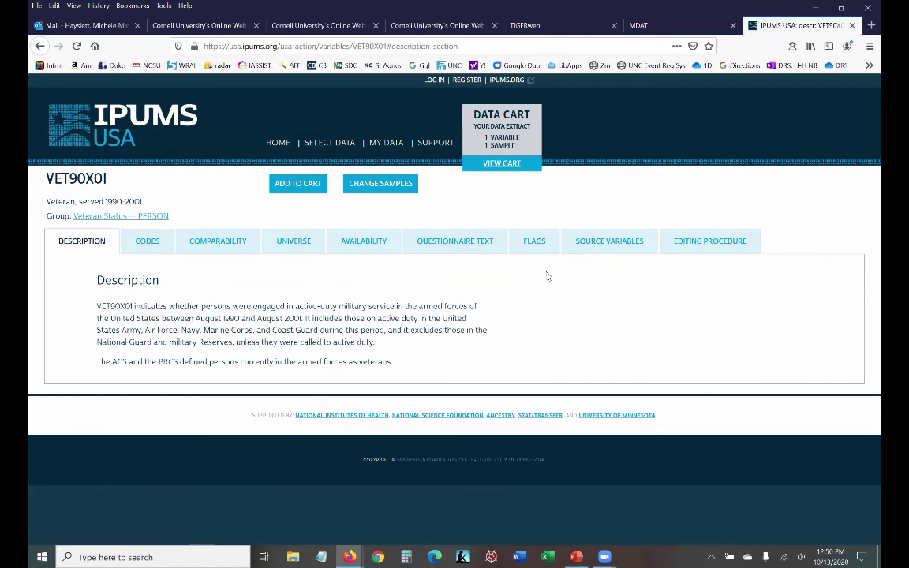
pyautogui.click(477, 239)
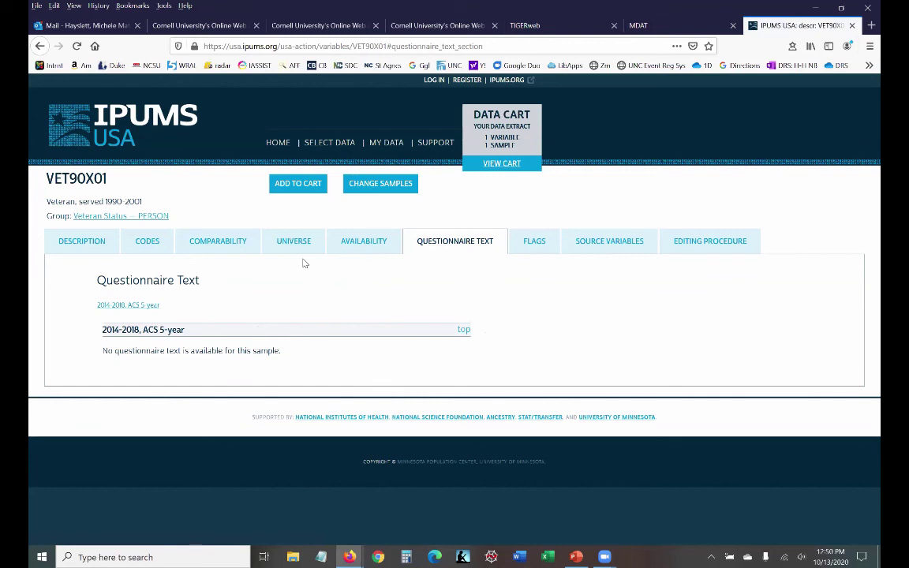
pyautogui.click(282, 240)
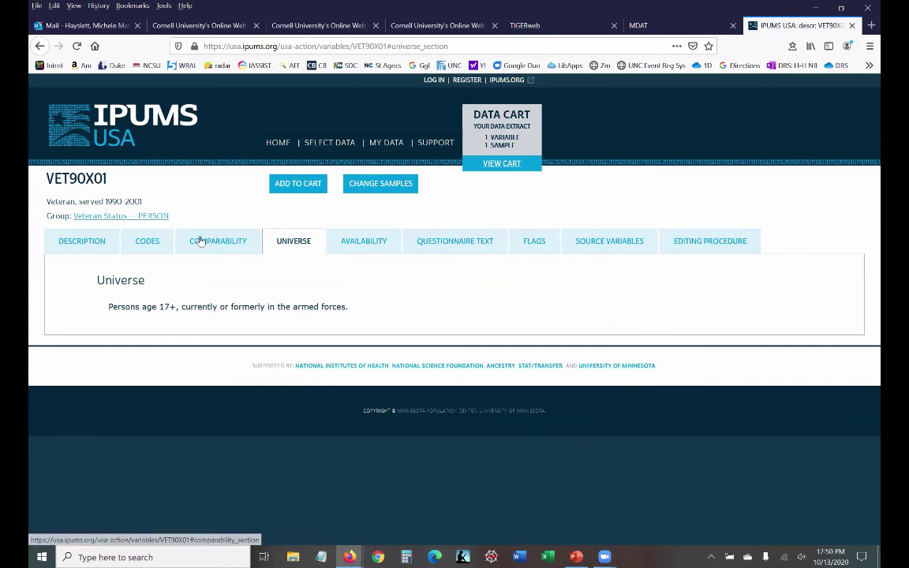
pyautogui.click(200, 239)
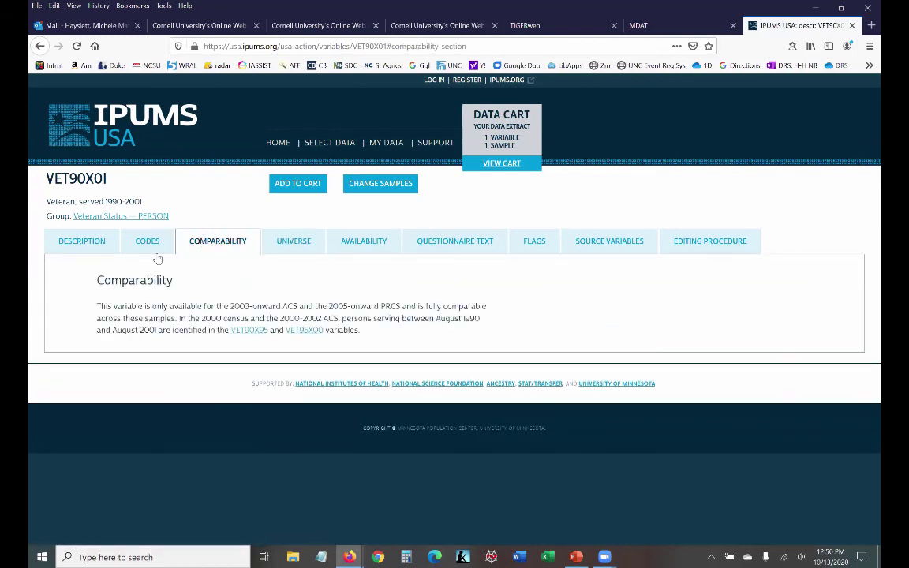
pyautogui.click(80, 240)
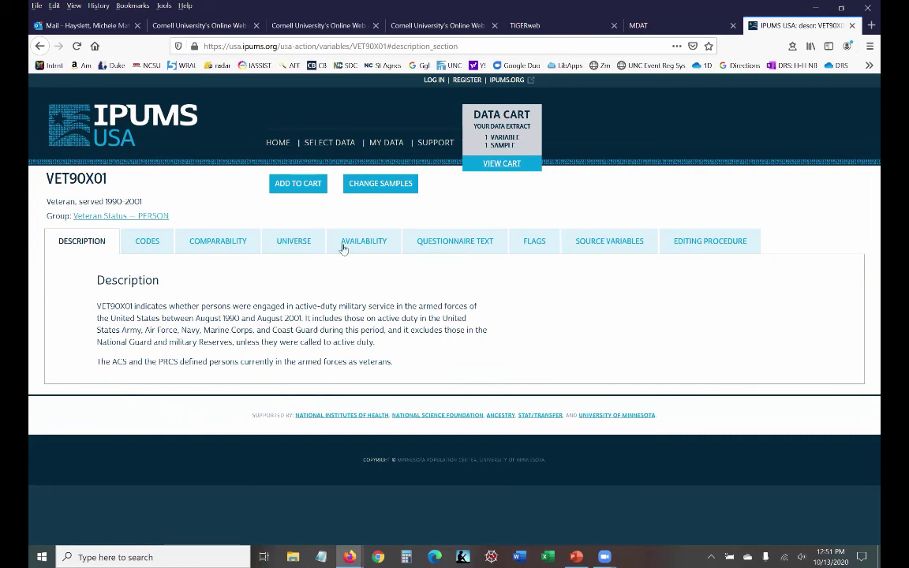
pyautogui.click(310, 185)
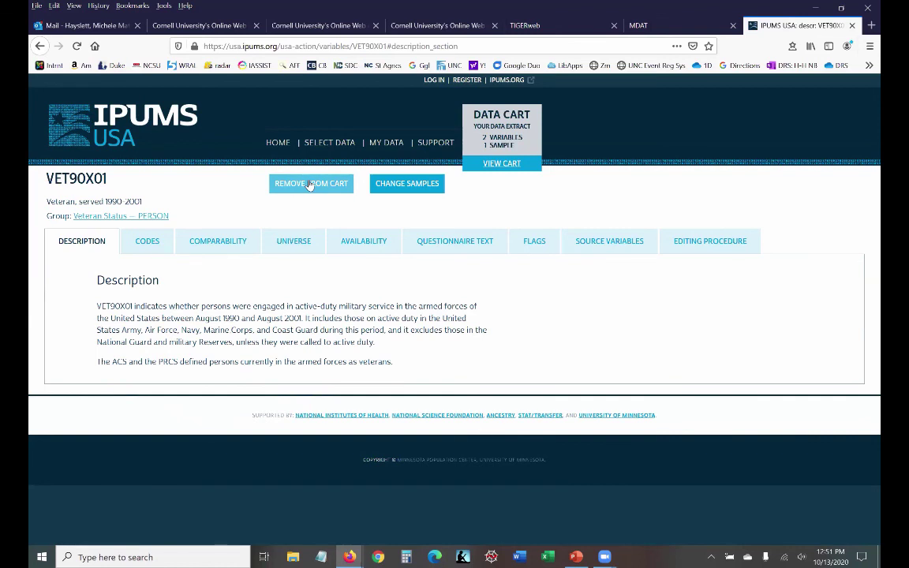
# Step: Review the 13 cart variables and begin a data extract request for them
pyautogui.click(496, 163)
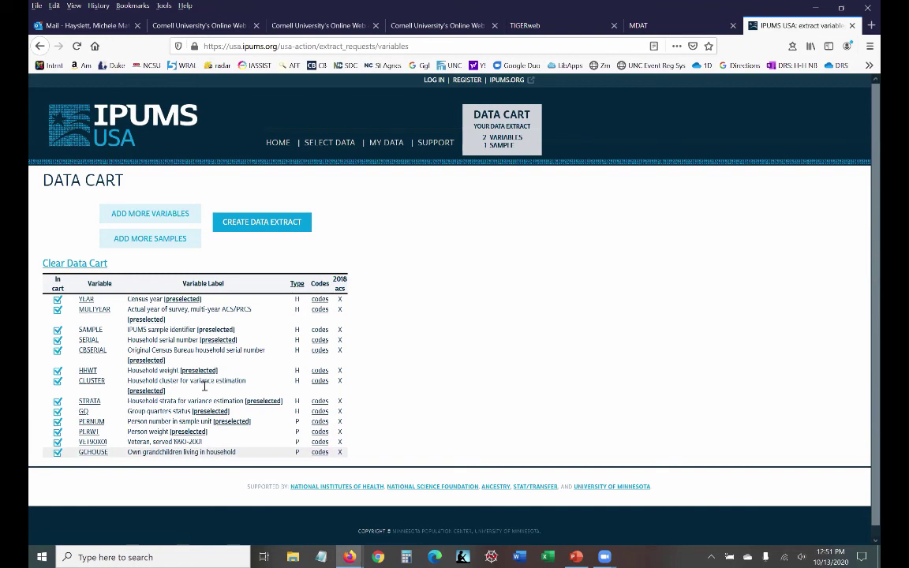
pyautogui.click(255, 222)
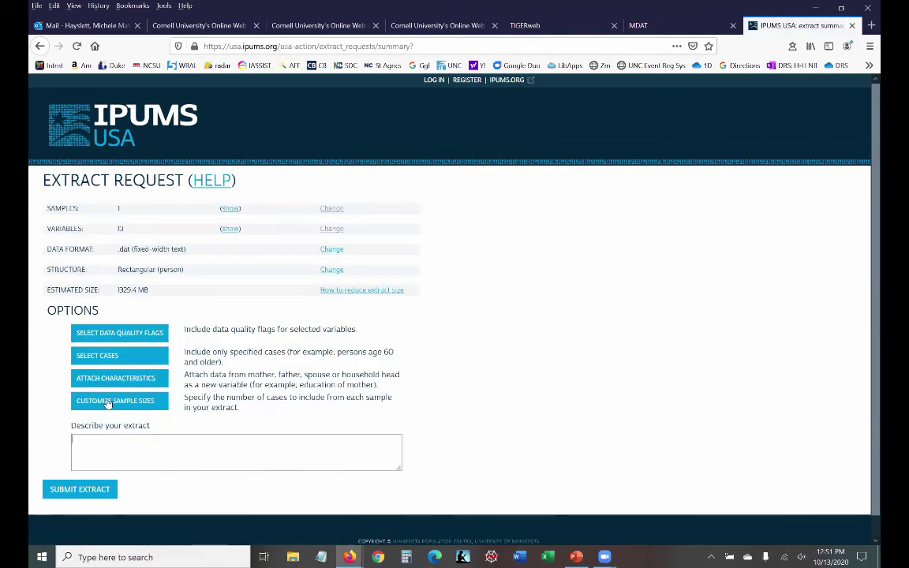
# Step: Describe the extract as 'grandvet' and submit the request
pyautogui.click(196, 454)
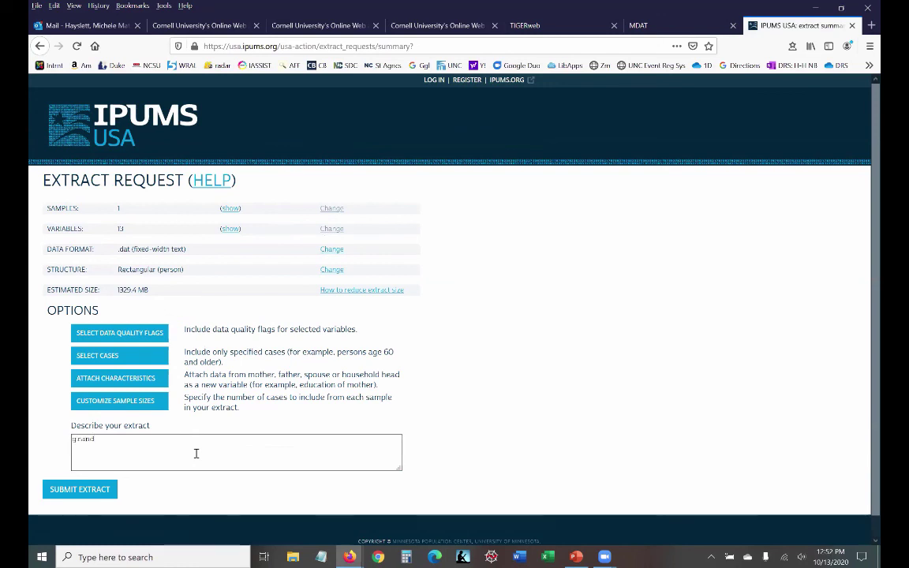
pyautogui.write('vot')
pyautogui.click(77, 491)
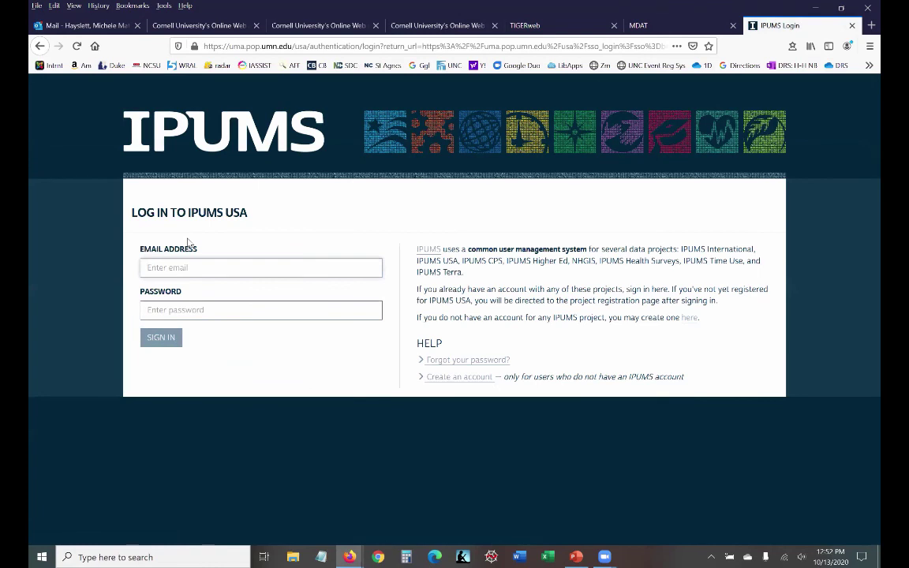
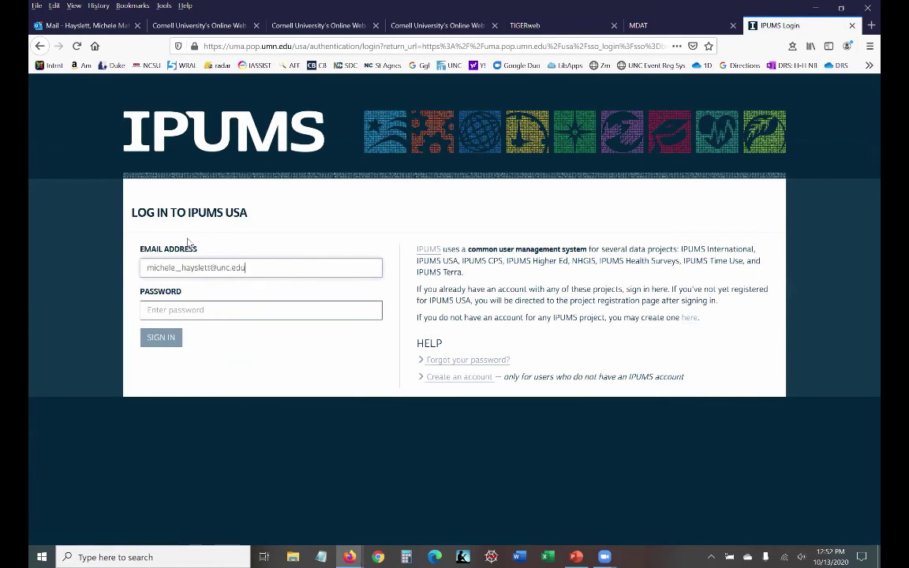
# Step: Sign in with the account e-mail and password, declining to save the login
pyautogui.press('Tab')
pyautogui.write('*********')
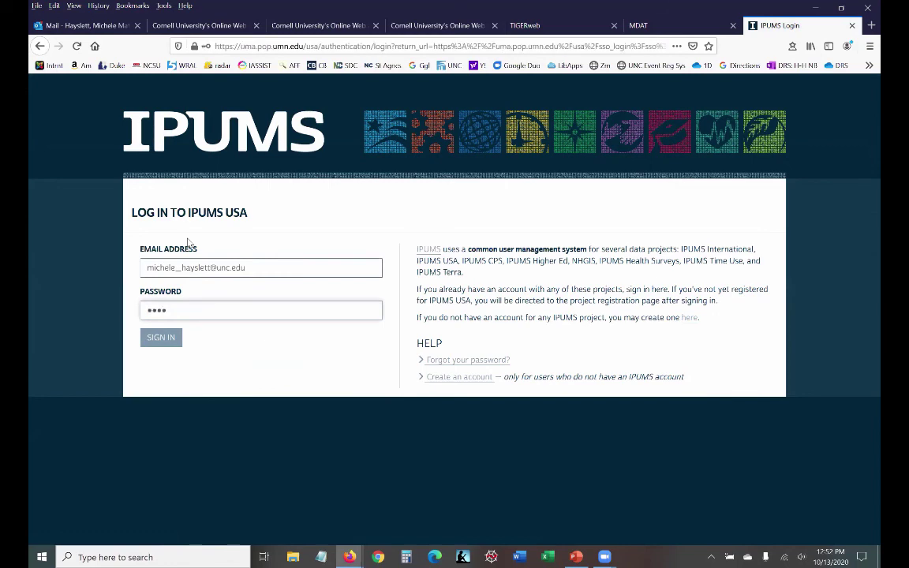
pyautogui.press('Return')
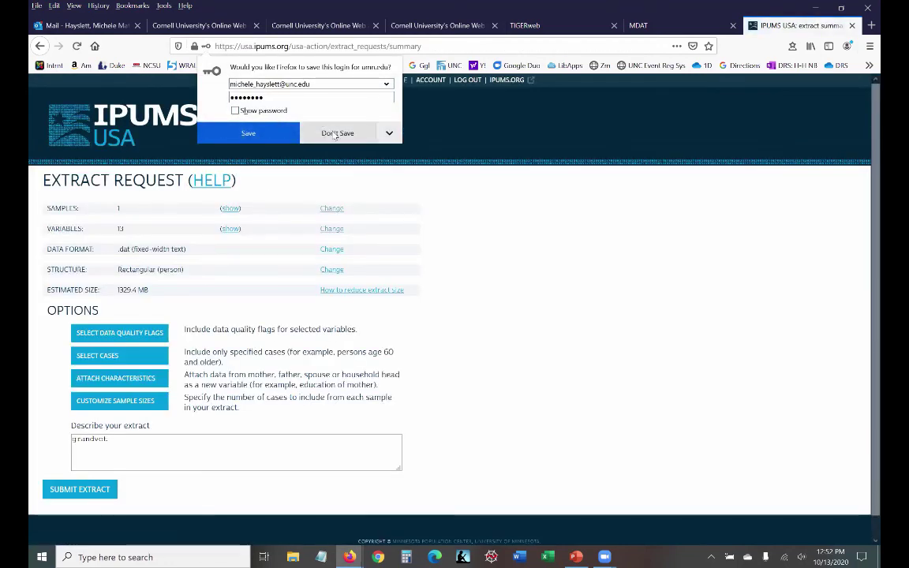
pyautogui.click(335, 133)
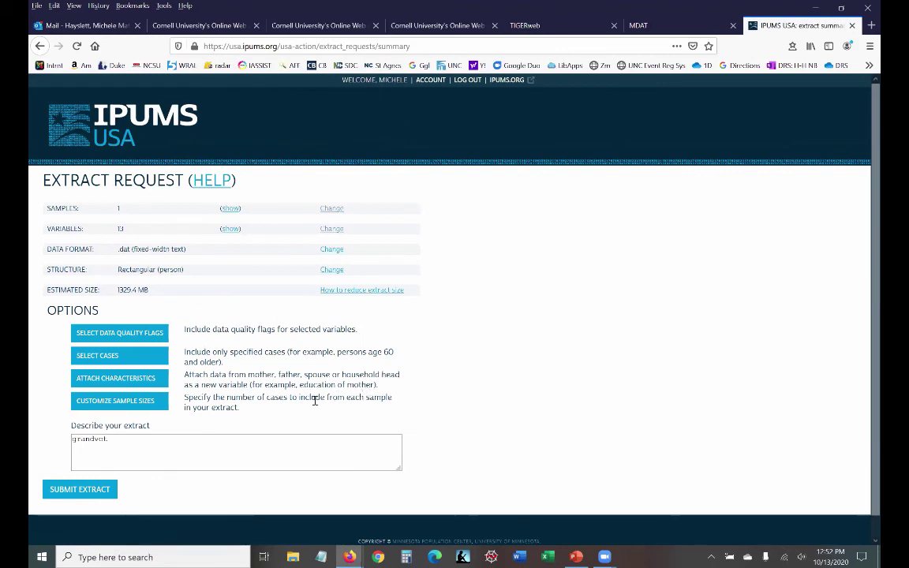
# Step: Submit the grandvet extract and confirm it appears as request 6, Processing
pyautogui.click(70, 493)
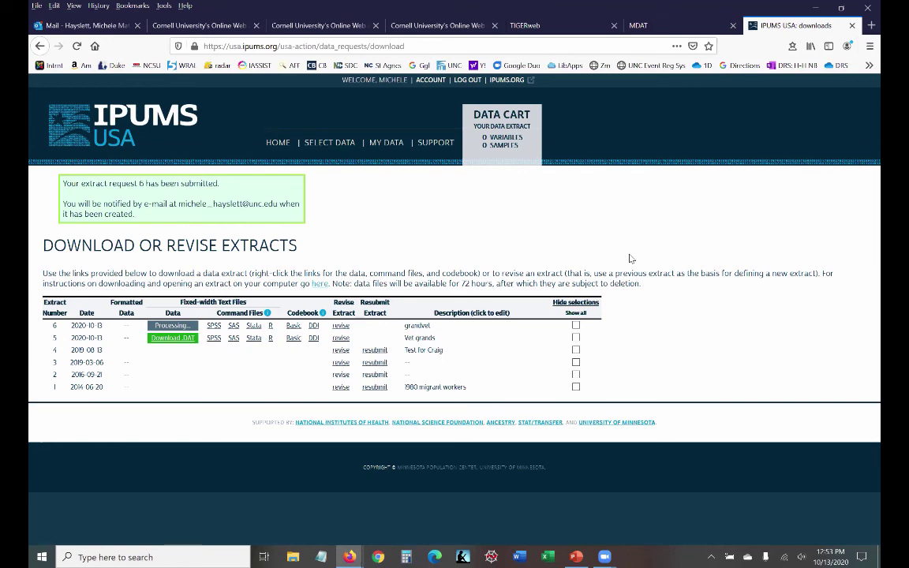
pyautogui.moveTo(631, 258); pyautogui.dragTo(557, 25)
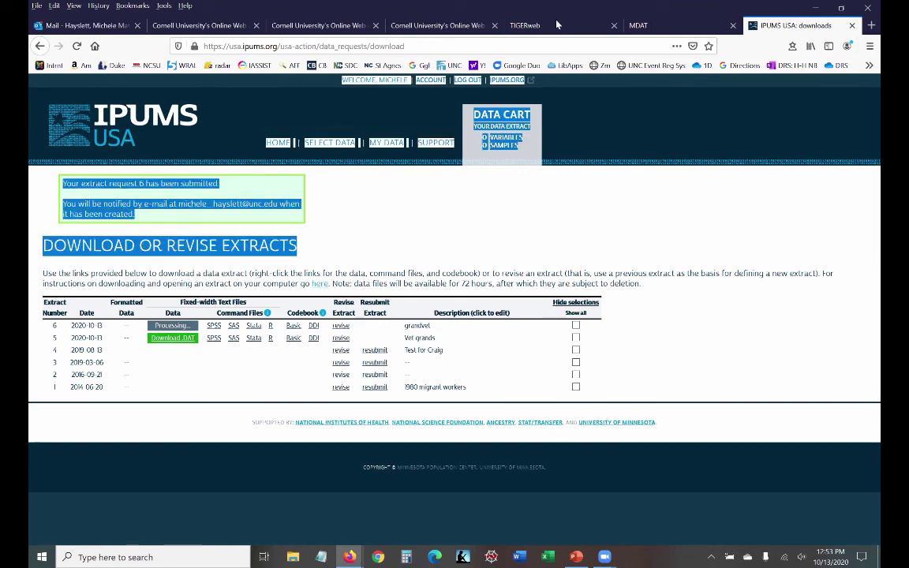